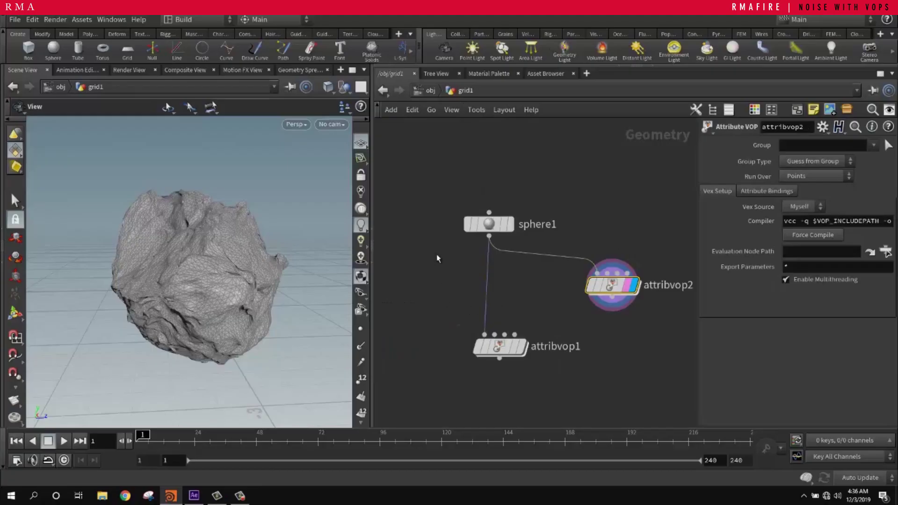
Delete the two Attribute VOP nodes and display only the sphere1 node
{"action": "key", "text": "Delete"}
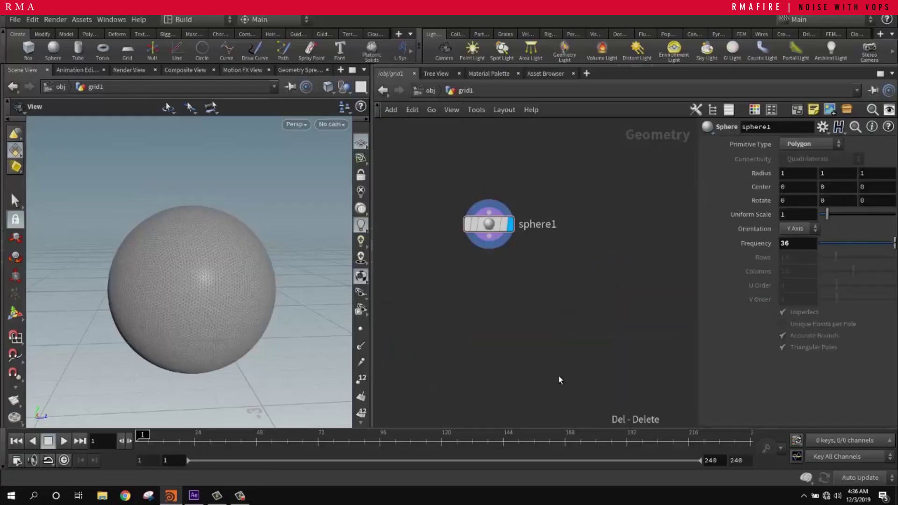
{"action": "left_click", "coordinate": [500, 229]}
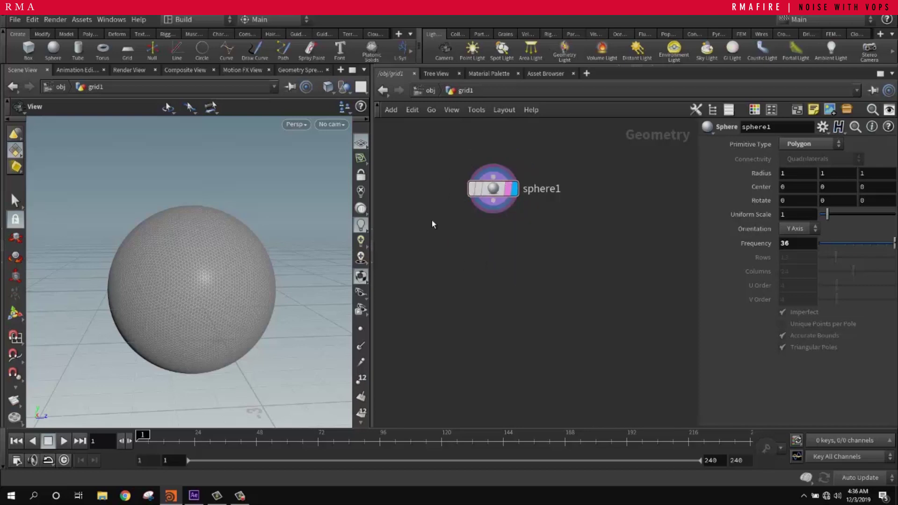
{"action": "left_click", "coordinate": [470, 192]}
{"action": "left_click_drag", "start_coordinate": [448, 248], "coordinate": [537, 299]}
Add an Attribute VOP node below sphere1, connected to the sphere and displayed
{"action": "key", "text": "Tab"}
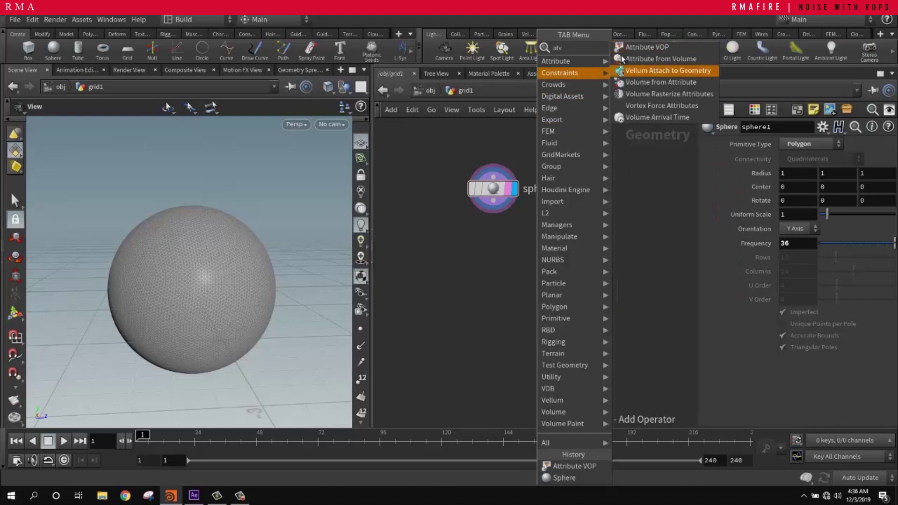
{"action": "left_click", "coordinate": [655, 57]}
{"action": "left_click", "coordinate": [489, 241]}
{"action": "left_click_drag", "start_coordinate": [495, 241], "coordinate": [486, 275]}
{"action": "left_click", "coordinate": [457, 286]}
Go inside the Attribute VOP and place a Turbulent Noise node between the global and output nodes
{"action": "double_click", "coordinate": [485, 275]}
{"action": "middle_click_drag", "start_coordinate": [667, 274], "coordinate": [546, 279]}
{"action": "scroll", "coordinate": [534, 277], "scroll_direction": "up", "scroll_amount": 2}
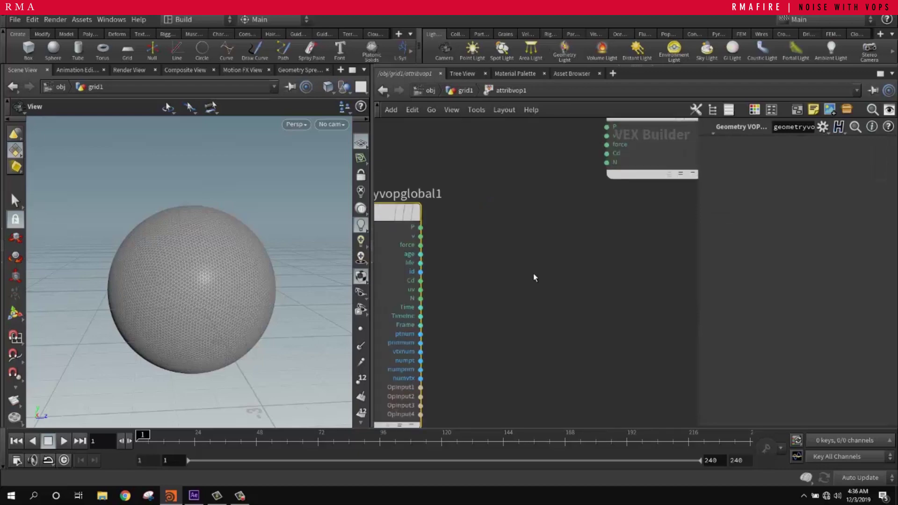
{"action": "scroll", "coordinate": [534, 276], "scroll_direction": "down", "scroll_amount": 3}
{"action": "left_click_drag", "start_coordinate": [597, 181], "coordinate": [635, 219]}
{"action": "scroll", "coordinate": [527, 307], "scroll_direction": "up", "scroll_amount": 1}
{"action": "key", "text": "Tab"}
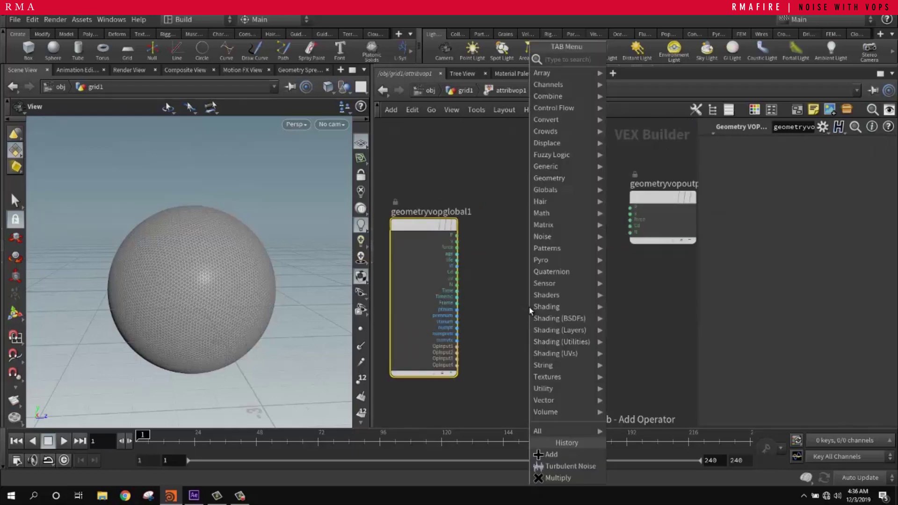
{"action": "type", "text": "turb"}
{"action": "key", "text": "Return"}
{"action": "left_click", "coordinate": [529, 307]}
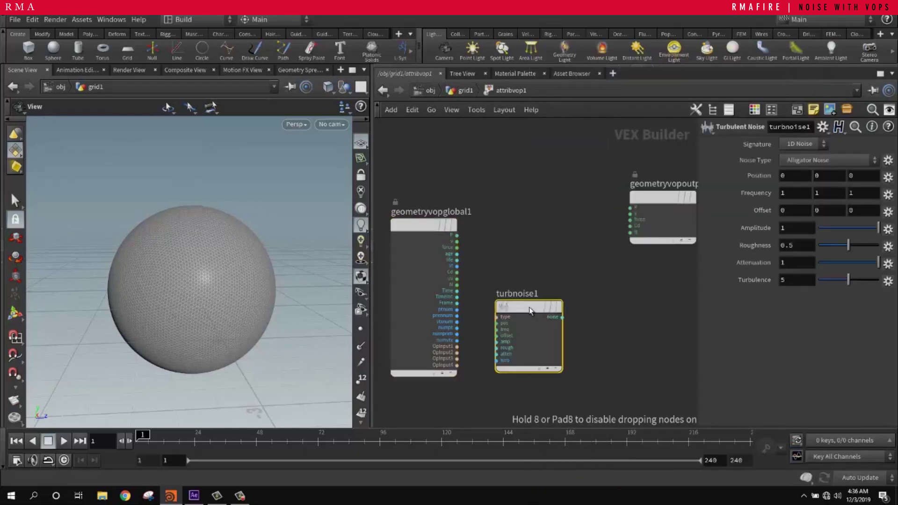
Search the operators for "noi" and look over the available noise types without adding one
{"action": "key", "text": "Tab"}
{"action": "type", "text": "nos"}
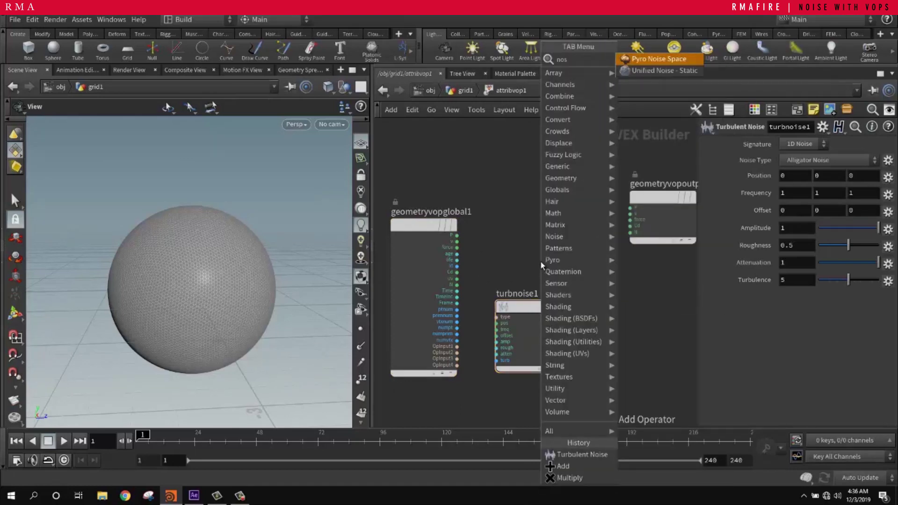
{"action": "key", "text": "BackSpace"}
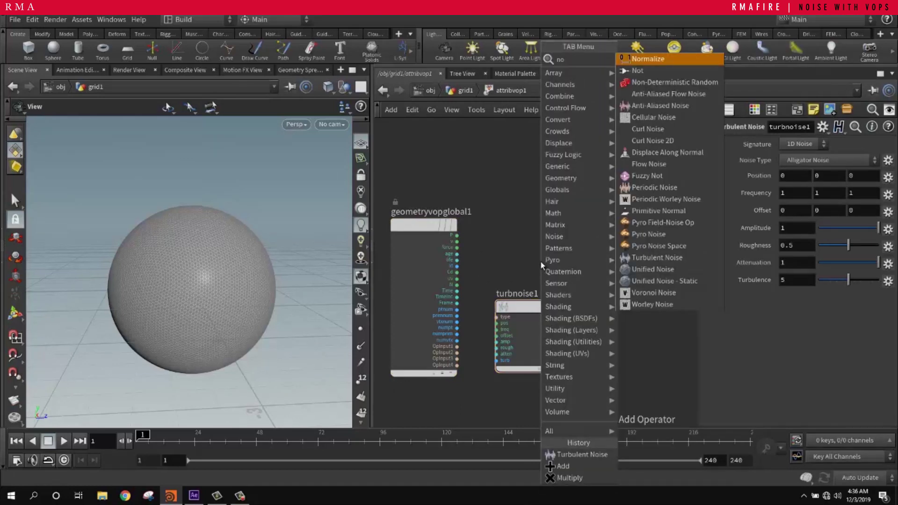
{"action": "type", "text": "i"}
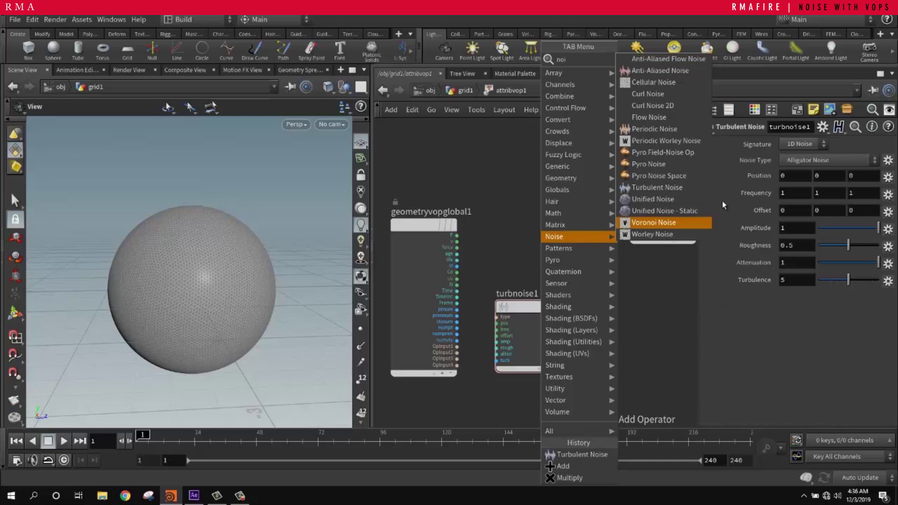
{"action": "left_click", "coordinate": [487, 256]}
{"action": "left_click_drag", "start_coordinate": [499, 228], "coordinate": [545, 339]}
{"action": "middle_click_drag", "start_coordinate": [524, 257], "coordinate": [488, 237]}
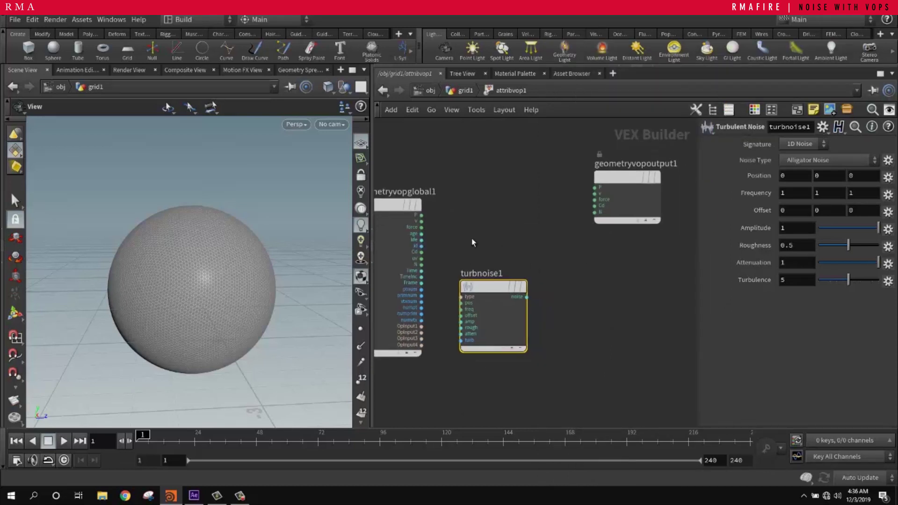
Wire turbnoise1's noise to the output's P and the global P to its pos input, displaying points in the viewport
{"action": "left_click", "coordinate": [527, 297]}
{"action": "left_click", "coordinate": [594, 187]}
{"action": "mouse_move", "coordinate": [500, 284]}
{"action": "left_mouse_down"}
{"action": "mouse_move", "coordinate": [503, 269]}
{"action": "mouse_move", "coordinate": [489, 296]}
{"action": "left_mouse_up"}
{"action": "left_click", "coordinate": [361, 327]}
{"action": "left_click", "coordinate": [423, 215]}
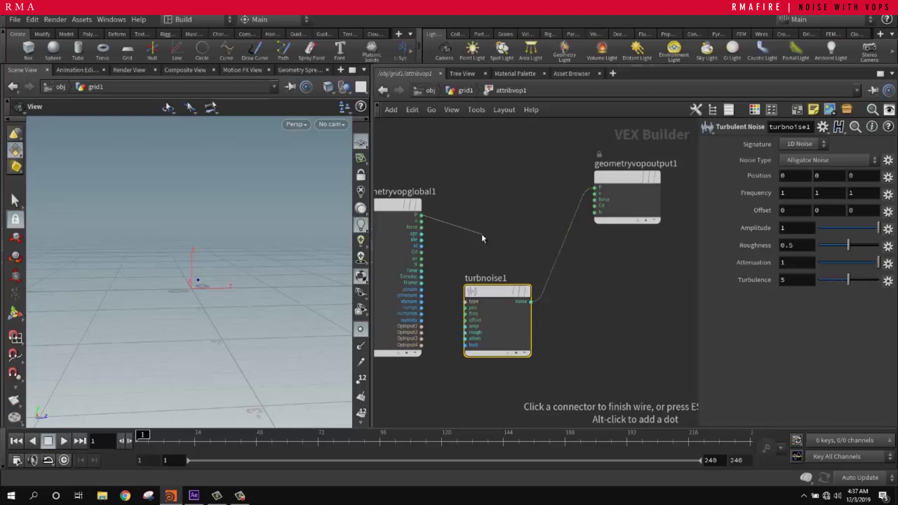
{"action": "left_click", "coordinate": [466, 308]}
{"action": "left_click_drag", "start_coordinate": [506, 282], "coordinate": [493, 296]}
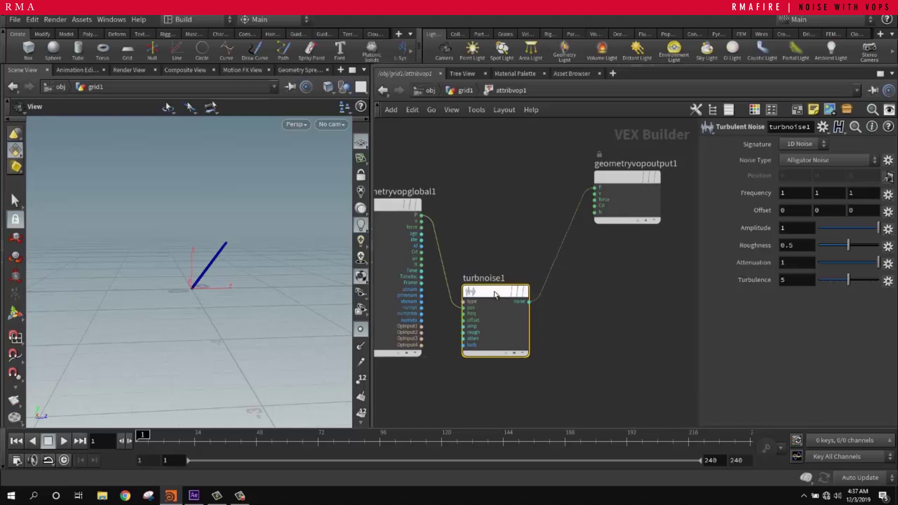
Examine how the noise wired directly into P affects the sphere's points, viewing them from several angles
{"action": "right_click_drag", "start_coordinate": [217, 291], "coordinate": [257, 260]}
{"action": "left_click_drag", "start_coordinate": [192, 277], "coordinate": [280, 269]}
{"action": "right_click_drag", "start_coordinate": [280, 268], "coordinate": [304, 237]}
{"action": "left_click_drag", "start_coordinate": [304, 238], "coordinate": [169, 323]}
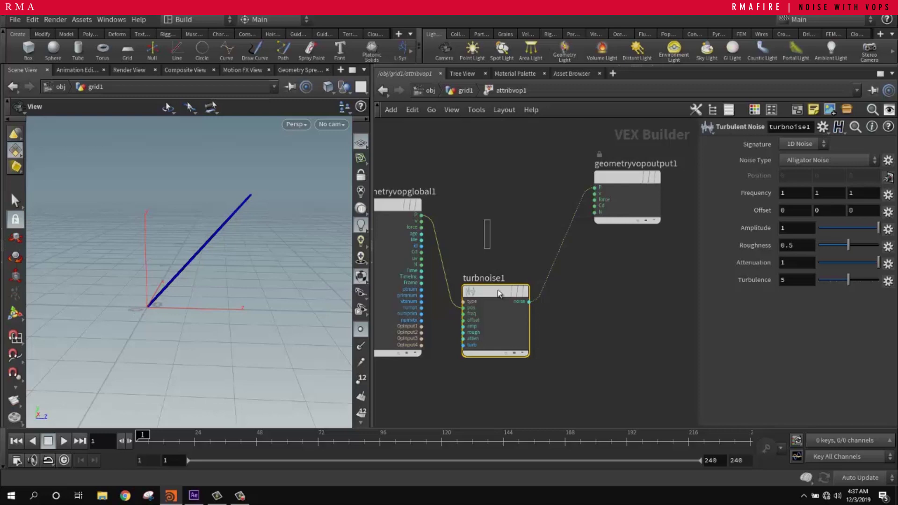
{"action": "left_click_drag", "start_coordinate": [493, 301], "coordinate": [498, 282]}
{"action": "left_click_drag", "start_coordinate": [476, 218], "coordinate": [543, 415]}
{"action": "middle_click_drag", "start_coordinate": [504, 195], "coordinate": [506, 243]}
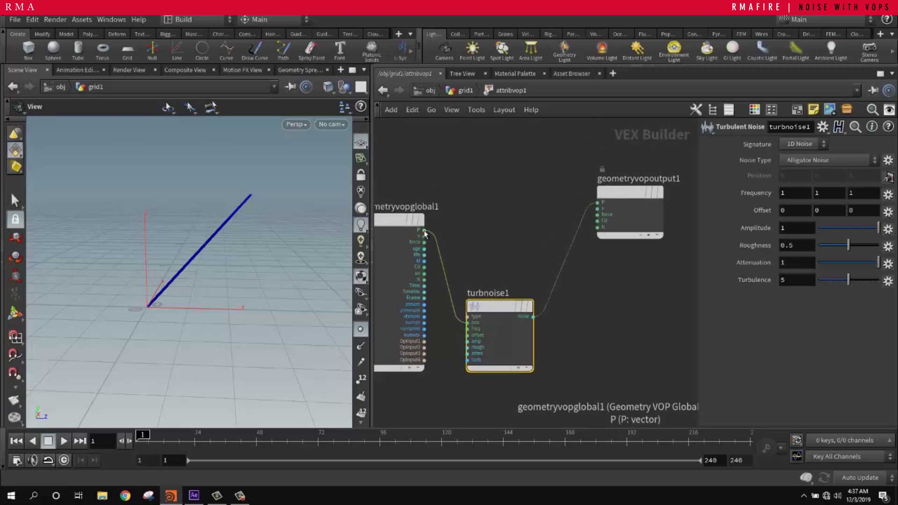
Place an Add node above turbnoise1 and connect the global P to its first input
{"action": "key", "text": "Tab"}
{"action": "type", "text": "add"}
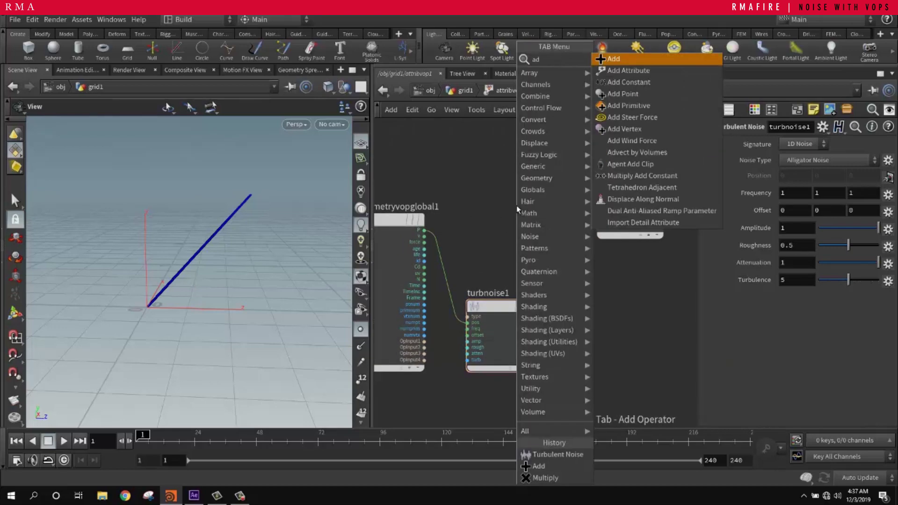
{"action": "left_click", "coordinate": [628, 66]}
{"action": "left_click", "coordinate": [504, 225]}
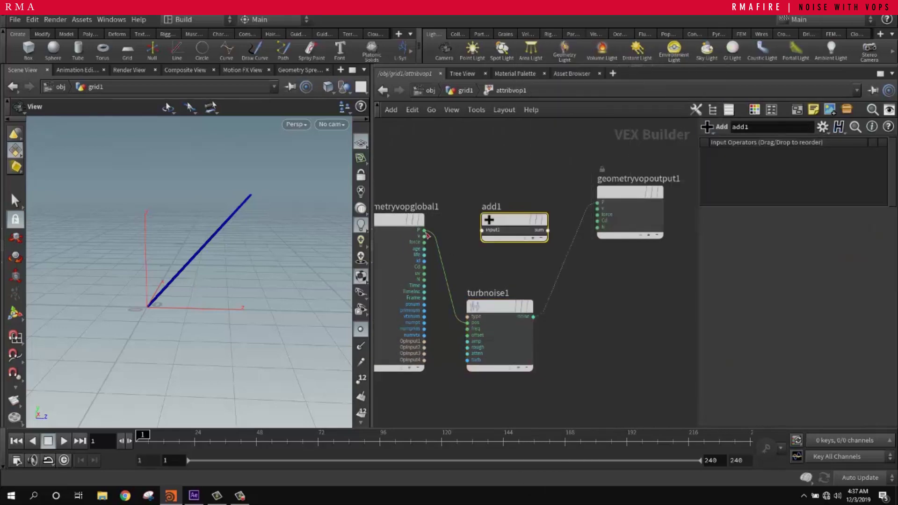
{"action": "left_click", "coordinate": [490, 224]}
{"action": "left_click", "coordinate": [489, 225]}
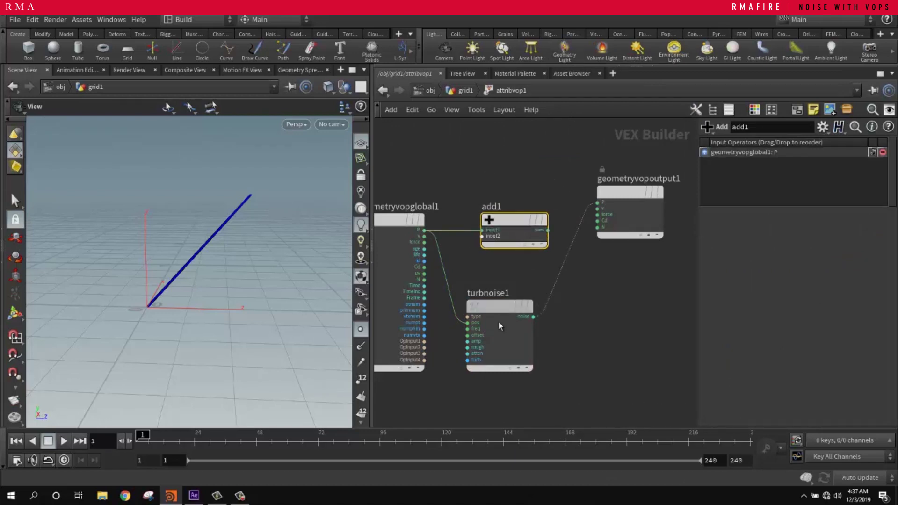
Connect turbnoise1's noise to the Add node's second input and its sum to the output's P
{"action": "left_click_drag", "start_coordinate": [498, 321], "coordinate": [500, 339]}
{"action": "left_click", "coordinate": [534, 335]}
{"action": "left_click", "coordinate": [482, 236]}
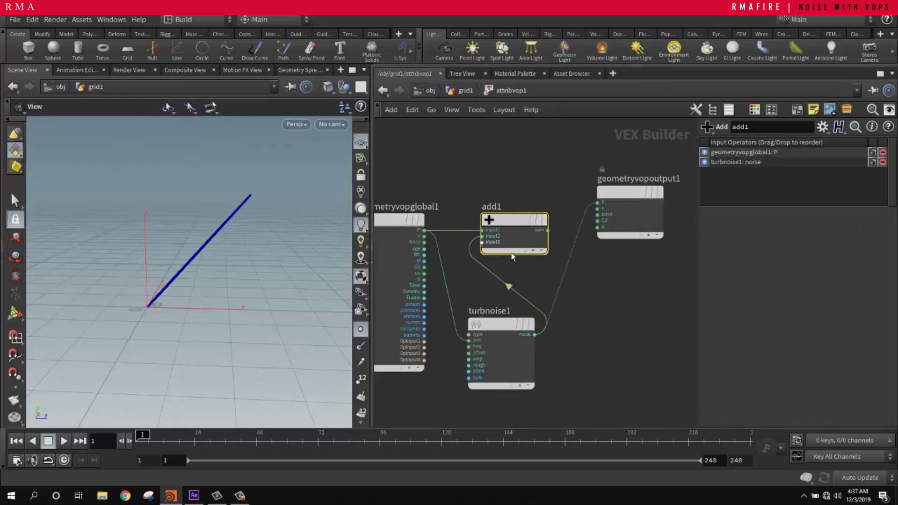
{"action": "left_click", "coordinate": [548, 230]}
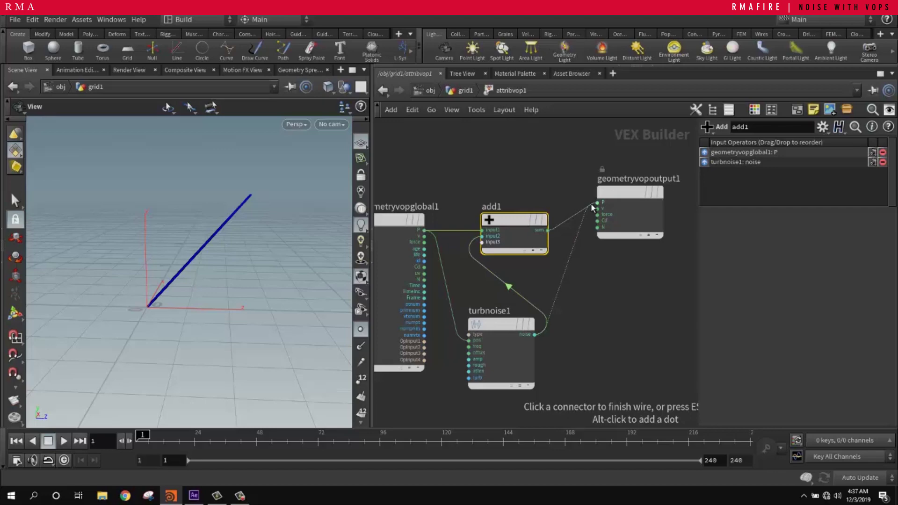
{"action": "left_click", "coordinate": [597, 202]}
{"action": "left_click_drag", "start_coordinate": [608, 192], "coordinate": [621, 203]}
Hide the points in the viewport and inspect the displaced sphere from different angles
{"action": "right_click_drag", "start_coordinate": [237, 220], "coordinate": [239, 298]}
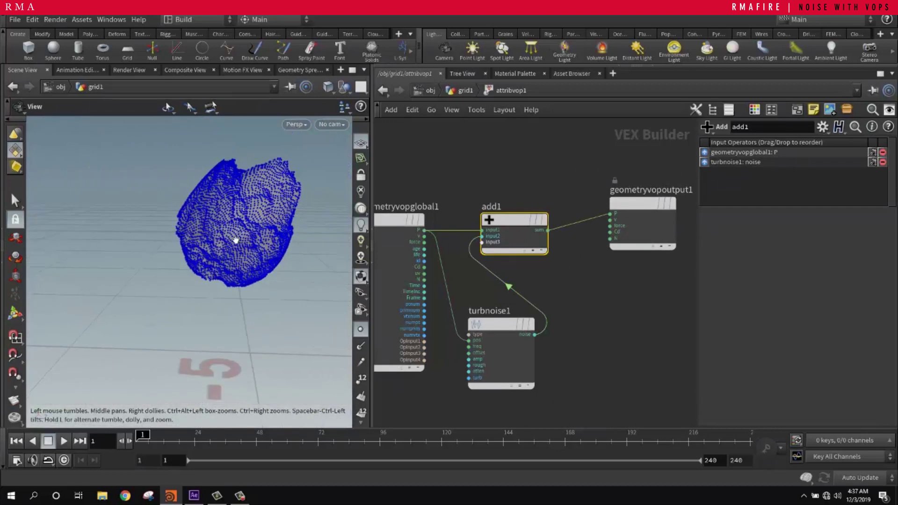
{"action": "left_click_drag", "start_coordinate": [219, 246], "coordinate": [274, 255]}
{"action": "left_click", "coordinate": [361, 330]}
{"action": "right_click_drag", "start_coordinate": [191, 193], "coordinate": [254, 173]}
{"action": "left_click_drag", "start_coordinate": [239, 260], "coordinate": [207, 263]}
{"action": "scroll", "coordinate": [287, 252], "scroll_direction": "down", "scroll_amount": 5}
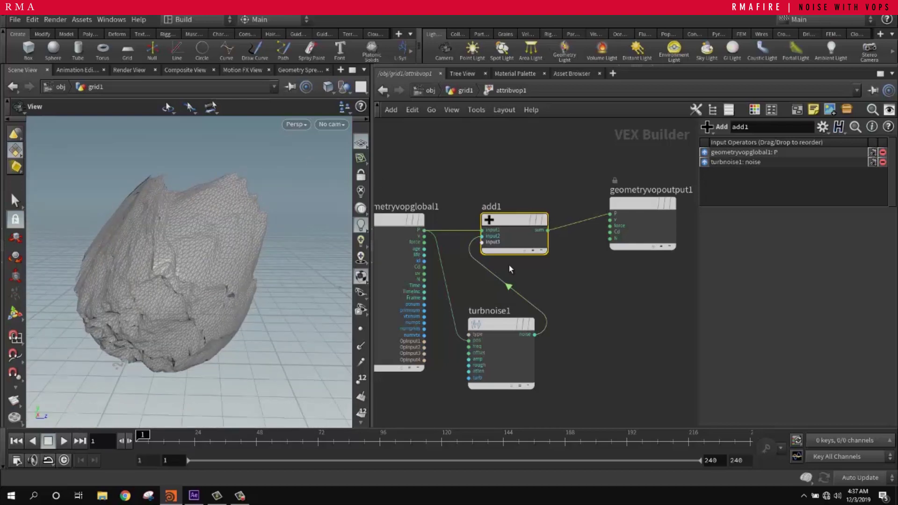
Rearrange the nodes, spacing add1 closer to the output and turbnoise1 below the P connection
{"action": "left_click_drag", "start_coordinate": [502, 324], "coordinate": [501, 331]}
{"action": "left_click_drag", "start_coordinate": [514, 226], "coordinate": [574, 221]}
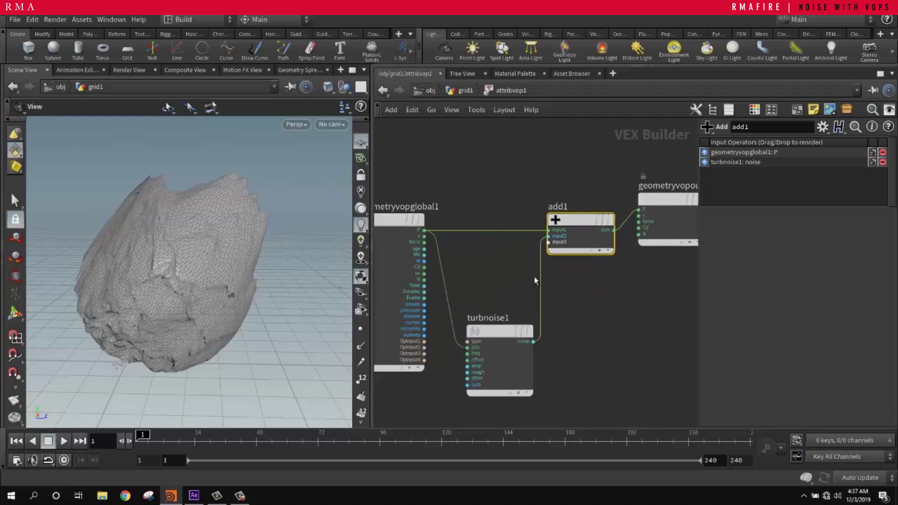
{"action": "left_click_drag", "start_coordinate": [498, 333], "coordinate": [487, 336]}
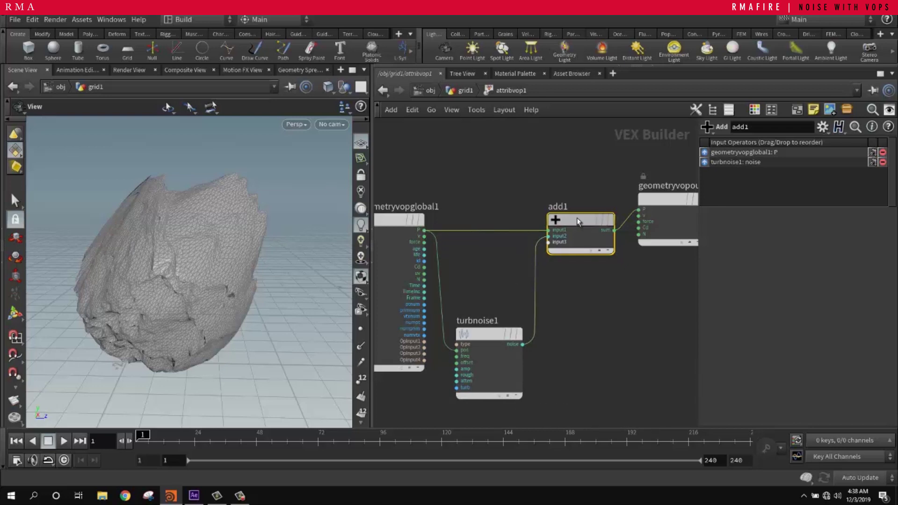
{"action": "left_click_drag", "start_coordinate": [553, 221], "coordinate": [552, 212]}
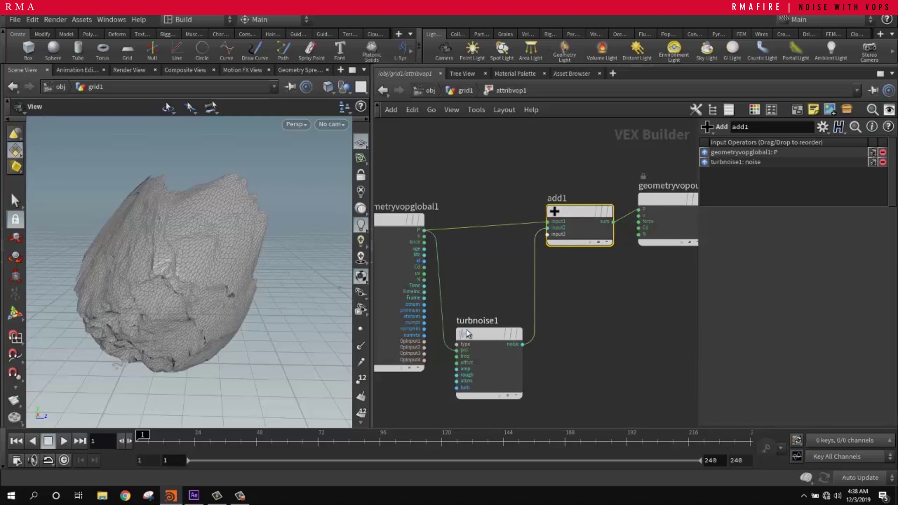
{"action": "left_click_drag", "start_coordinate": [481, 339], "coordinate": [481, 342]}
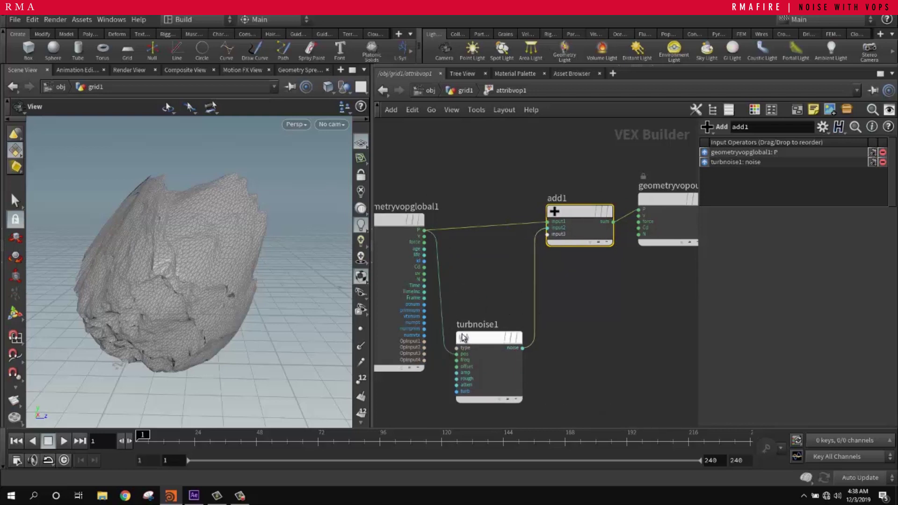
{"action": "mouse_move", "coordinate": [515, 347]}
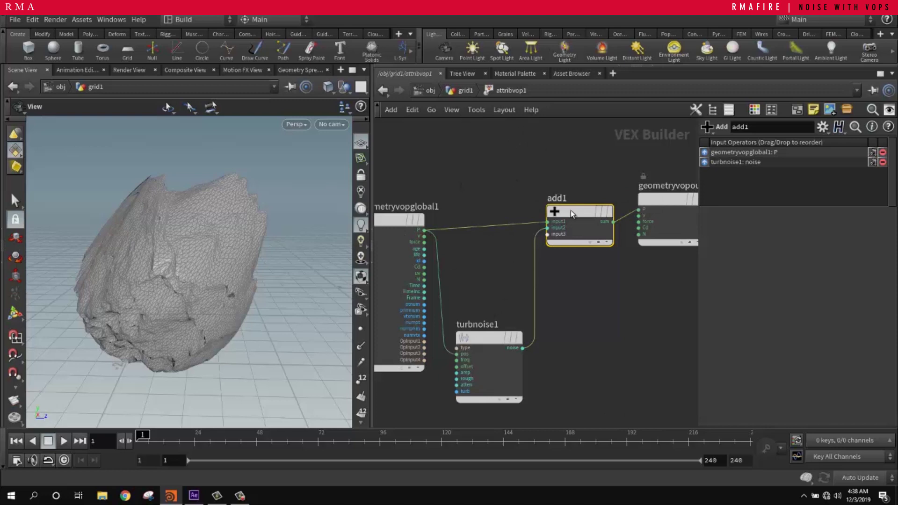
{"action": "left_click_drag", "start_coordinate": [655, 200], "coordinate": [659, 206]}
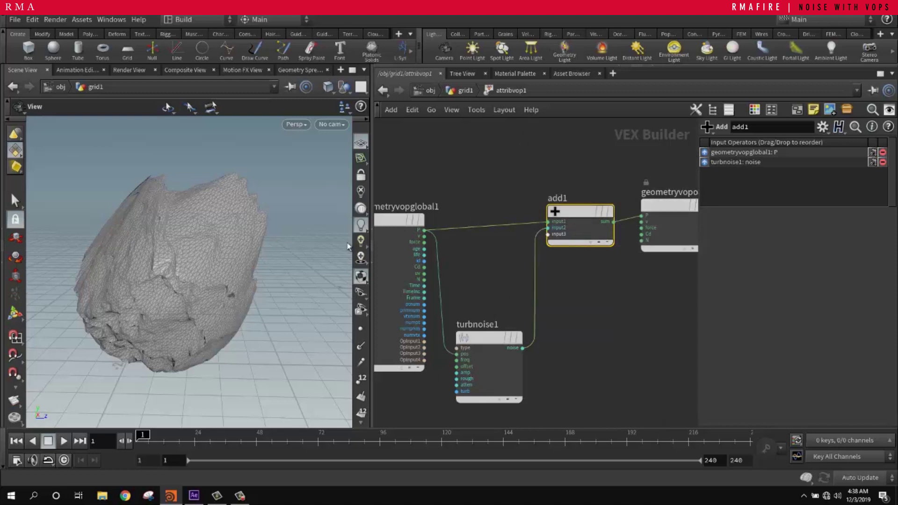
Set turbnoise1's signature to 3D Noise and inspect the deformed sphere
{"action": "left_click", "coordinate": [515, 356]}
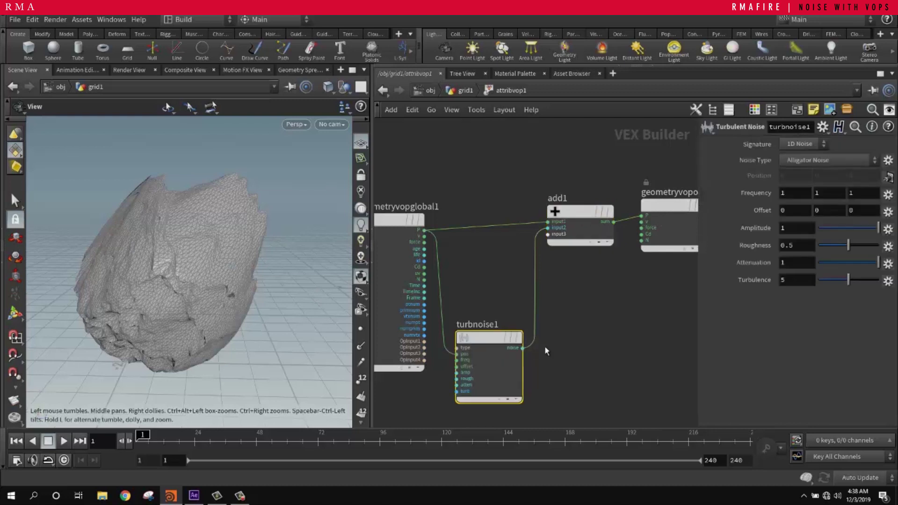
{"action": "left_click", "coordinate": [805, 146]}
{"action": "left_click", "coordinate": [804, 168]}
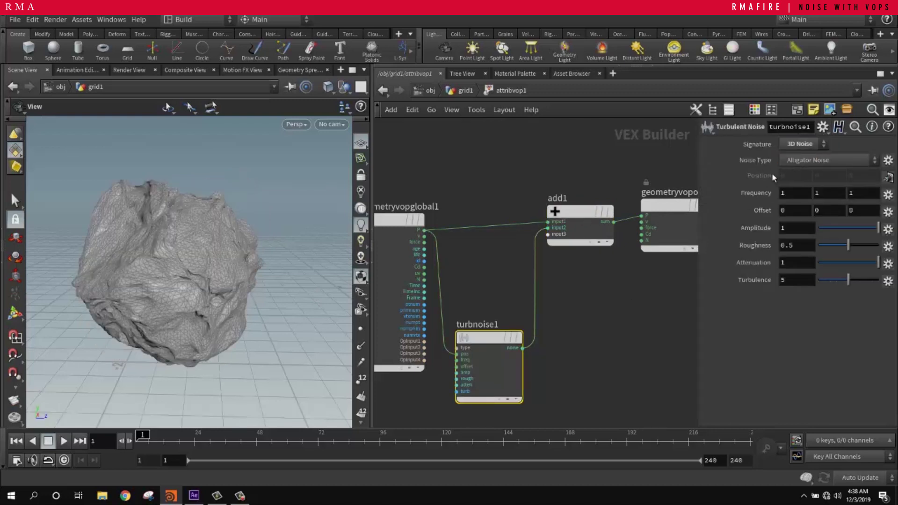
{"action": "left_click_drag", "start_coordinate": [125, 235], "coordinate": [262, 239]}
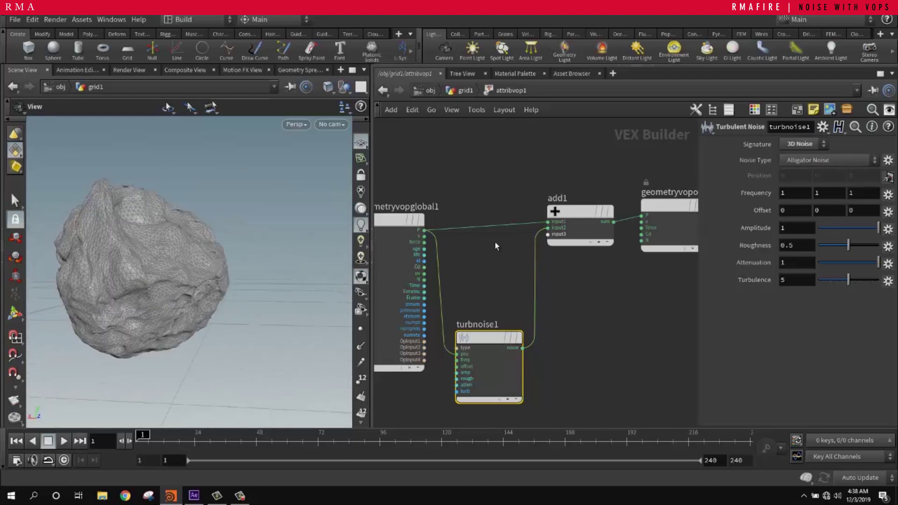
Switch turbnoise1's signature to 1D Noise for comparison and set it back to 3D Noise
{"action": "left_click", "coordinate": [810, 155]}
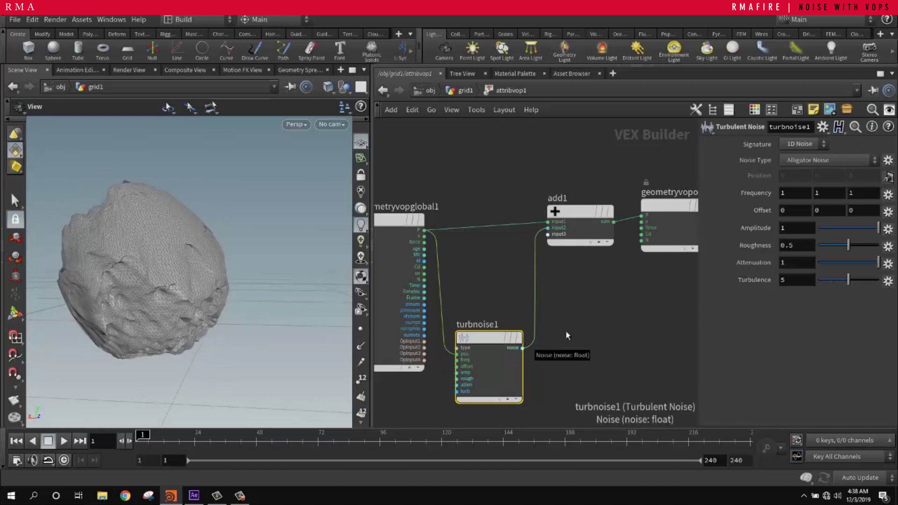
{"action": "left_click", "coordinate": [803, 144]}
{"action": "left_click", "coordinate": [812, 174]}
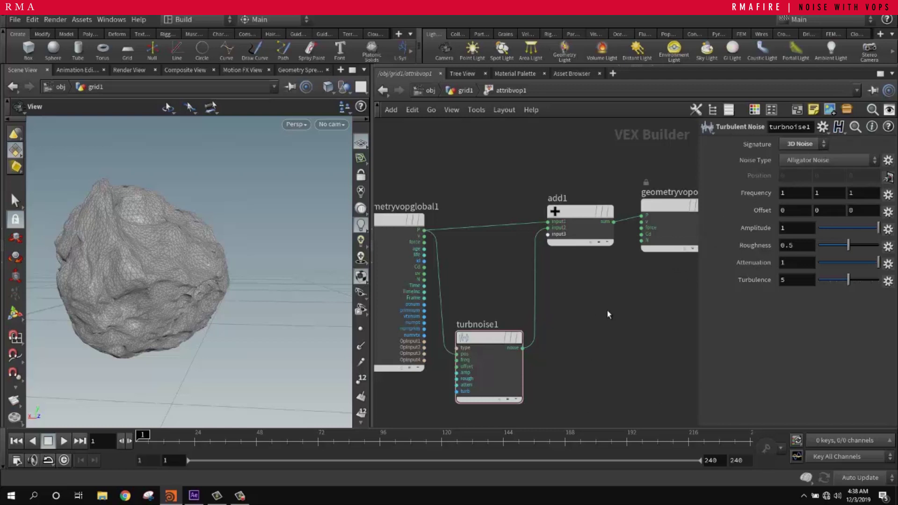
{"action": "left_click_drag", "start_coordinate": [194, 238], "coordinate": [160, 182]}
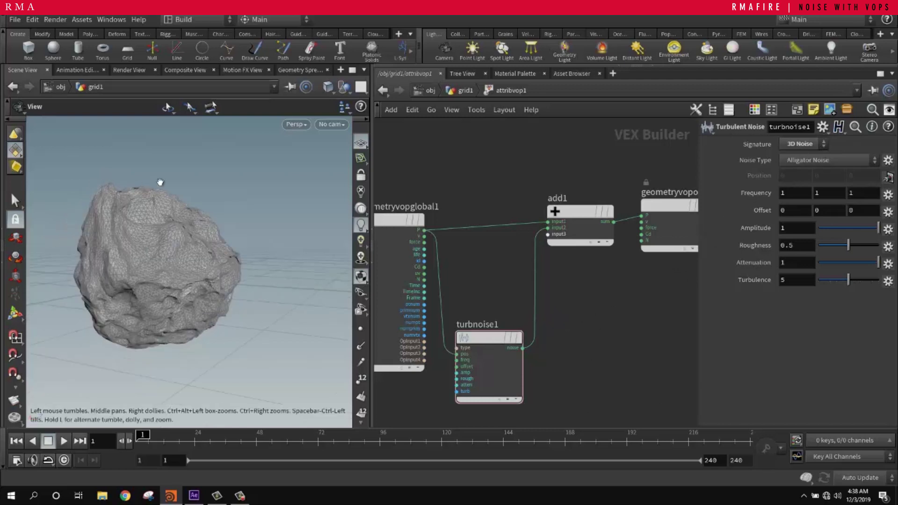
{"action": "scroll", "coordinate": [419, 270], "scroll_direction": "up", "scroll_amount": 5}
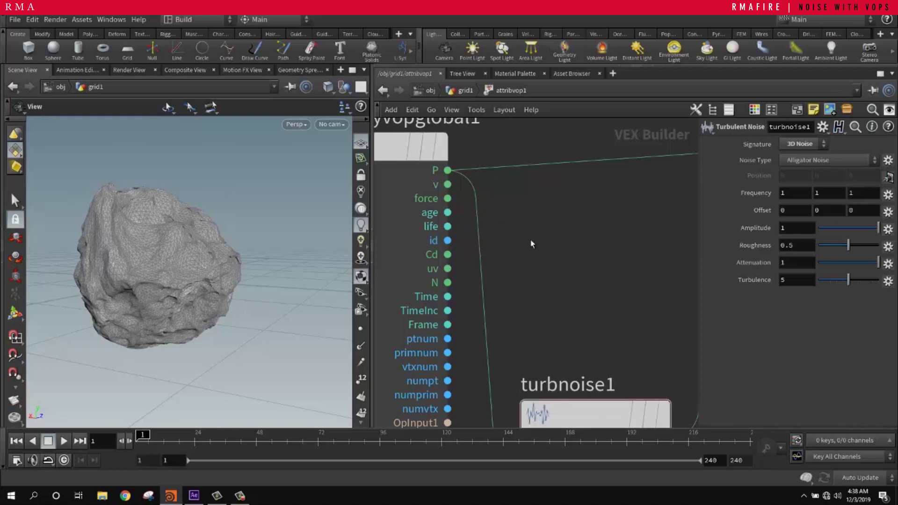
{"action": "scroll", "coordinate": [530, 240], "scroll_direction": "down", "scroll_amount": 4}
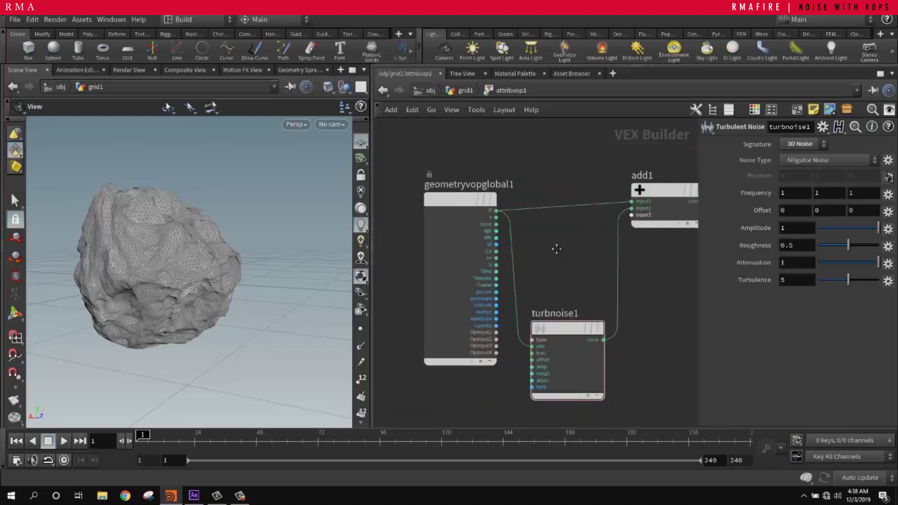
Examine the surface of the 3D-noise rock up close and from different angles for torn or overlapping polygons
{"action": "scroll", "coordinate": [626, 134], "scroll_direction": "up", "scroll_amount": 2}
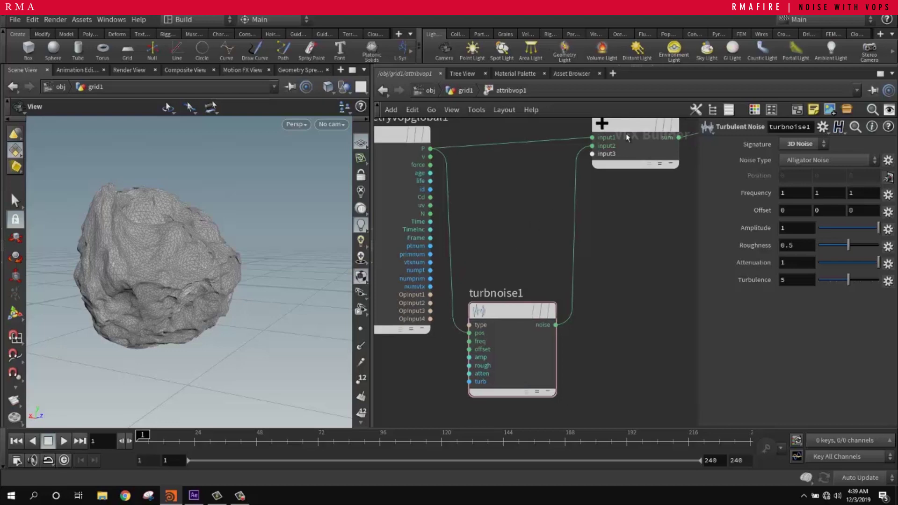
{"action": "left_click_drag", "start_coordinate": [174, 255], "coordinate": [185, 217]}
{"action": "right_click_drag", "start_coordinate": [162, 220], "coordinate": [243, 214]}
{"action": "left_click_drag", "start_coordinate": [243, 215], "coordinate": [238, 227]}
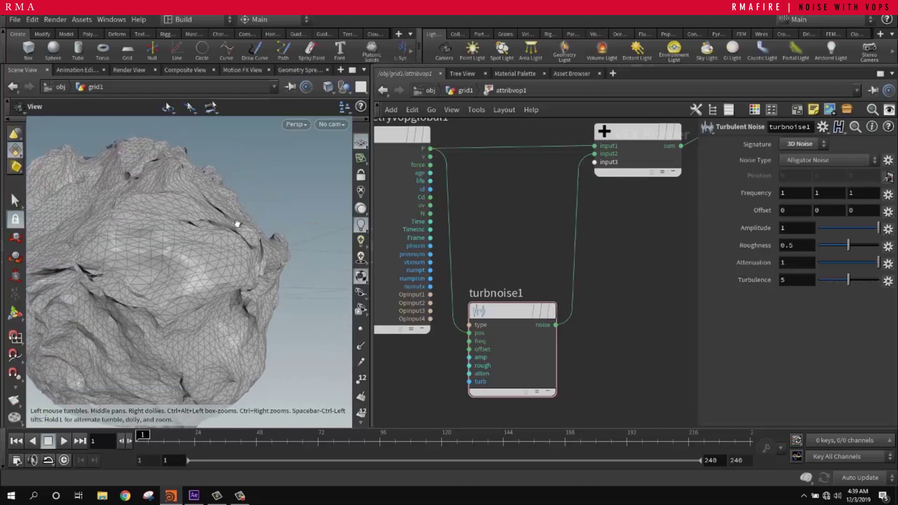
{"action": "right_click_drag", "start_coordinate": [238, 227], "coordinate": [276, 197]}
{"action": "left_click_drag", "start_coordinate": [276, 197], "coordinate": [228, 223]}
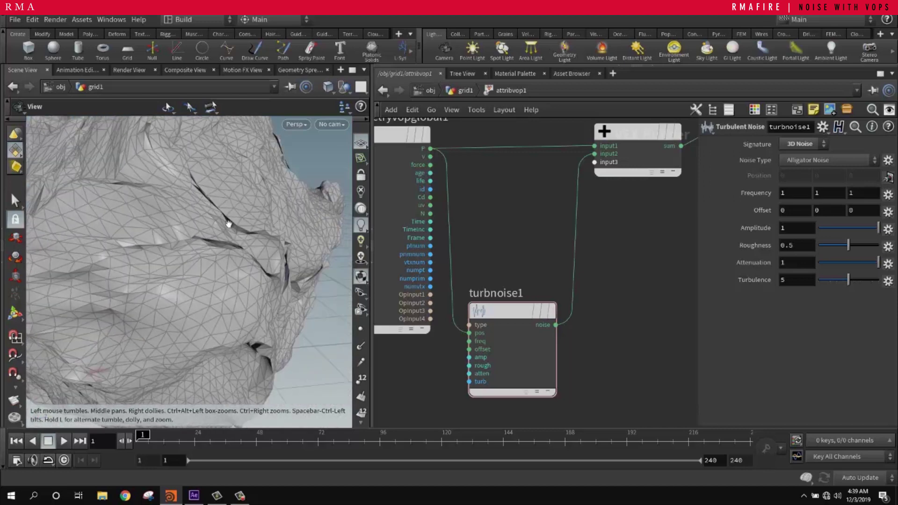
{"action": "right_click_drag", "start_coordinate": [229, 223], "coordinate": [173, 268]}
{"action": "left_click_drag", "start_coordinate": [172, 267], "coordinate": [174, 293]}
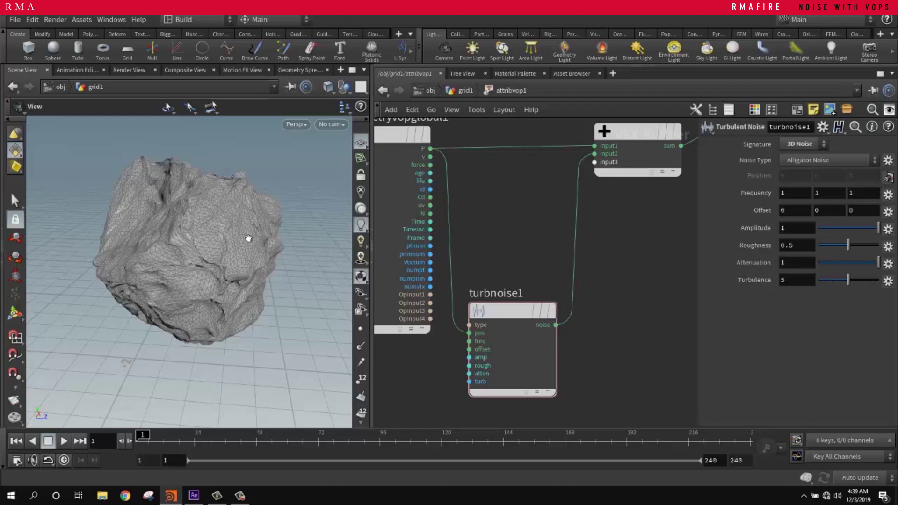
Add a second Attribute VOP to the grid1 network and wire sphere1 into its first input
{"action": "left_click", "coordinate": [459, 92]}
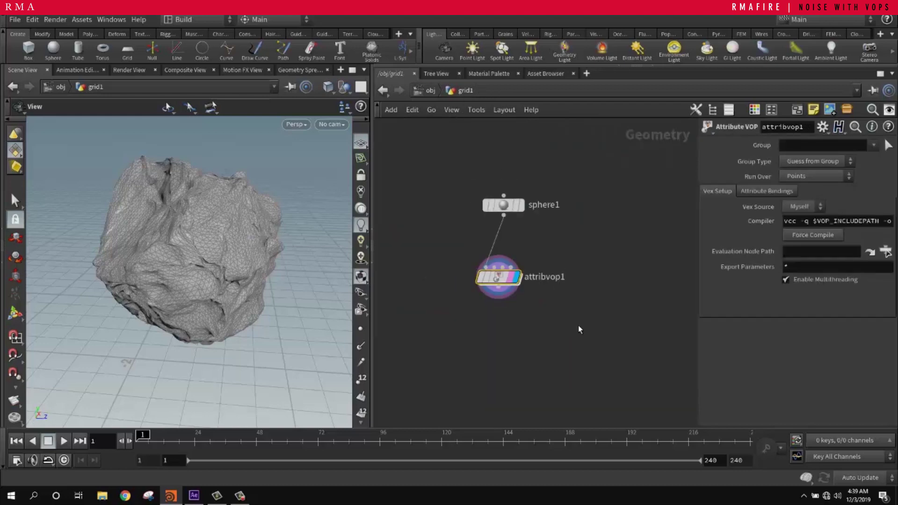
{"action": "key", "text": "Tab"}
{"action": "type", "text": "attribv"}
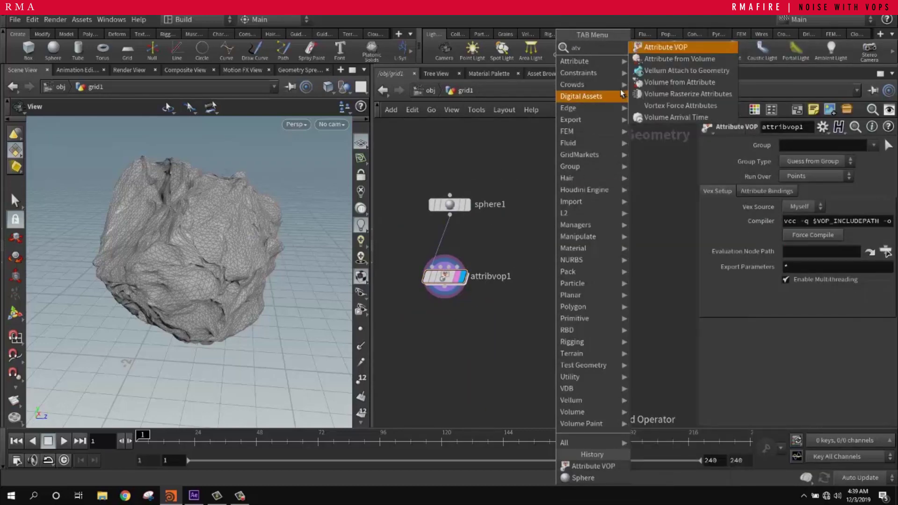
{"action": "left_click", "coordinate": [664, 47]}
{"action": "left_click", "coordinate": [572, 270]}
{"action": "left_click", "coordinate": [450, 215]}
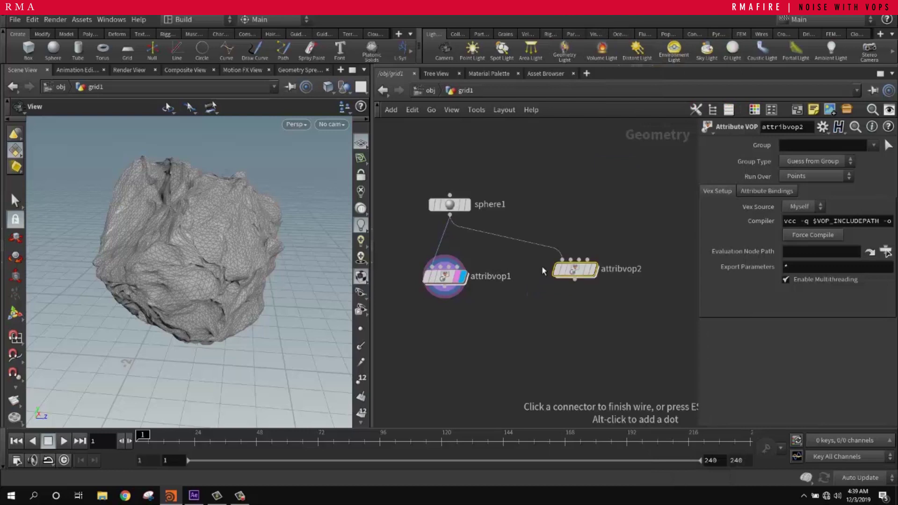
{"action": "left_click", "coordinate": [562, 260]}
Display attribvop2 and, inside it, place an Add node with the global P wired into its first input
{"action": "left_click", "coordinate": [594, 271]}
{"action": "double_click", "coordinate": [571, 276]}
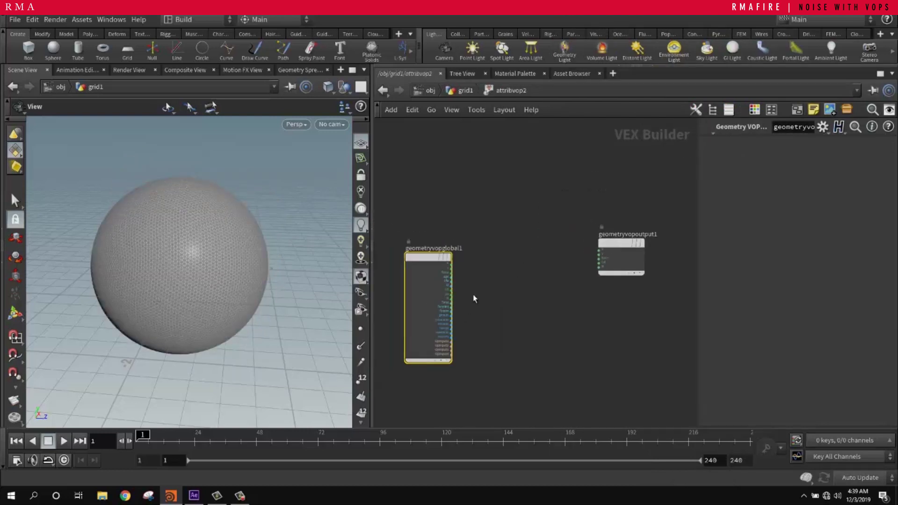
{"action": "key", "text": "Tab"}
{"action": "type", "text": "add"}
{"action": "left_click", "coordinate": [602, 59]}
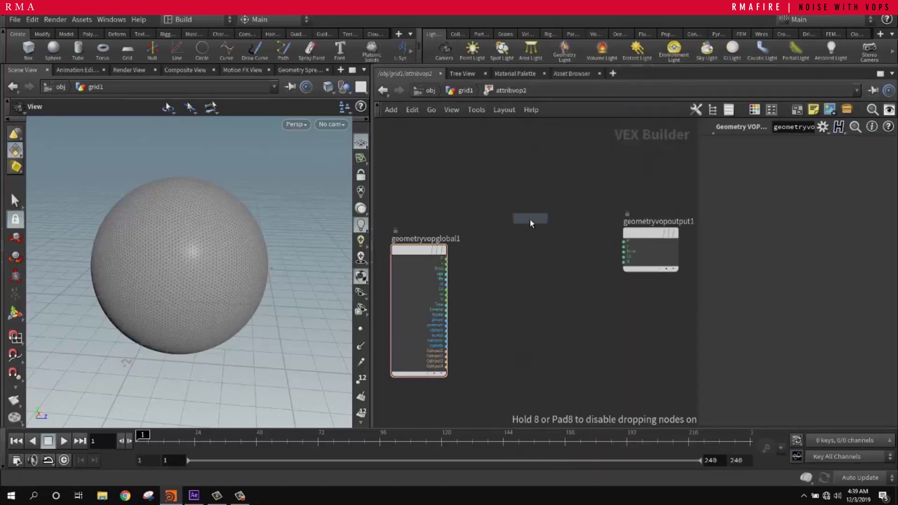
{"action": "left_click", "coordinate": [521, 256]}
{"action": "left_click", "coordinate": [446, 258]}
{"action": "left_click", "coordinate": [503, 257]}
{"action": "left_click_drag", "start_coordinate": [518, 252], "coordinate": [544, 232]}
Place a Multiply node below add1 and wire the global N into its first input
{"action": "key", "text": "Tab"}
{"action": "type", "text": "mult"}
{"action": "key", "text": "Return"}
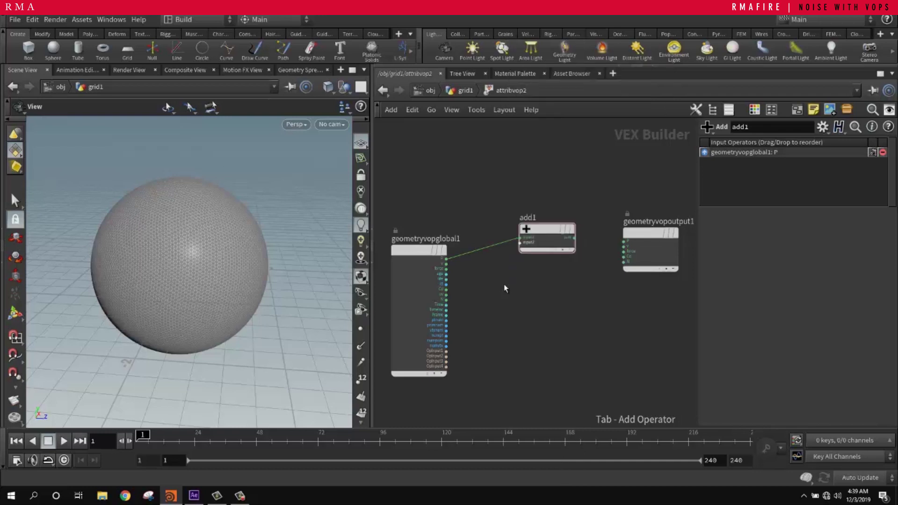
{"action": "left_click", "coordinate": [506, 290]}
{"action": "scroll", "coordinate": [473, 294], "scroll_direction": "up", "scroll_amount": 3}
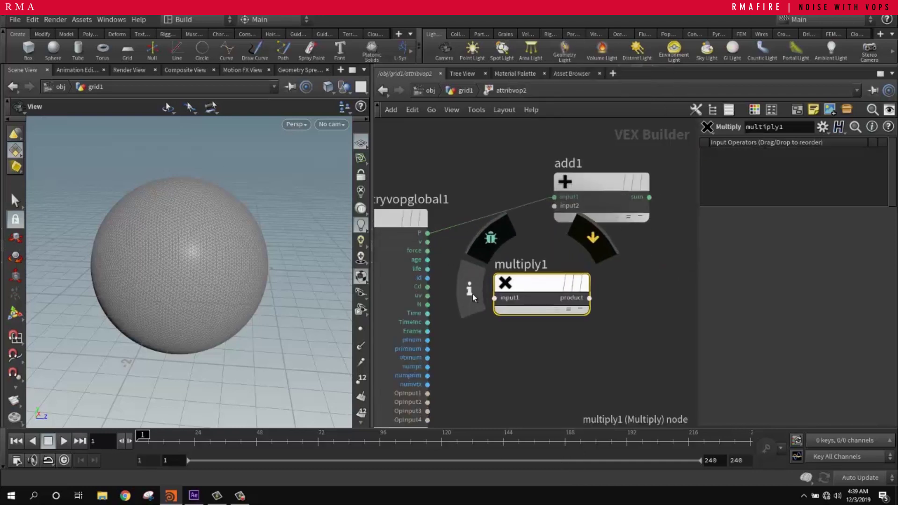
{"action": "left_click_drag", "start_coordinate": [428, 305], "coordinate": [495, 298]}
{"action": "scroll", "coordinate": [517, 325], "scroll_direction": "down", "scroll_amount": 4}
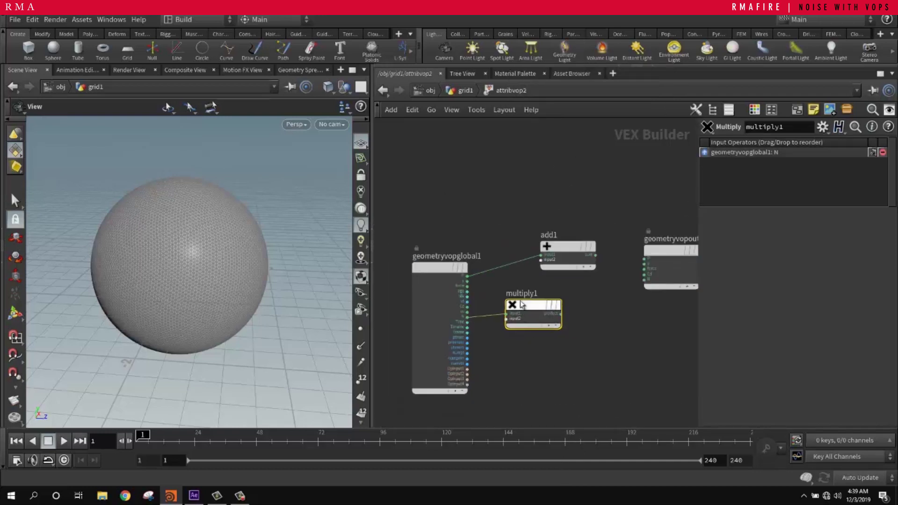
Place a Turbulent Noise node below multiply1 and wire the global P into its pos input
{"action": "key", "text": "Tab"}
{"action": "type", "text": "turb"}
{"action": "key", "text": "Return"}
{"action": "left_click", "coordinate": [538, 283]}
{"action": "left_click_drag", "start_coordinate": [538, 287], "coordinate": [560, 302]}
{"action": "scroll", "coordinate": [498, 276], "scroll_direction": "up", "scroll_amount": 2}
{"action": "left_click", "coordinate": [440, 182]}
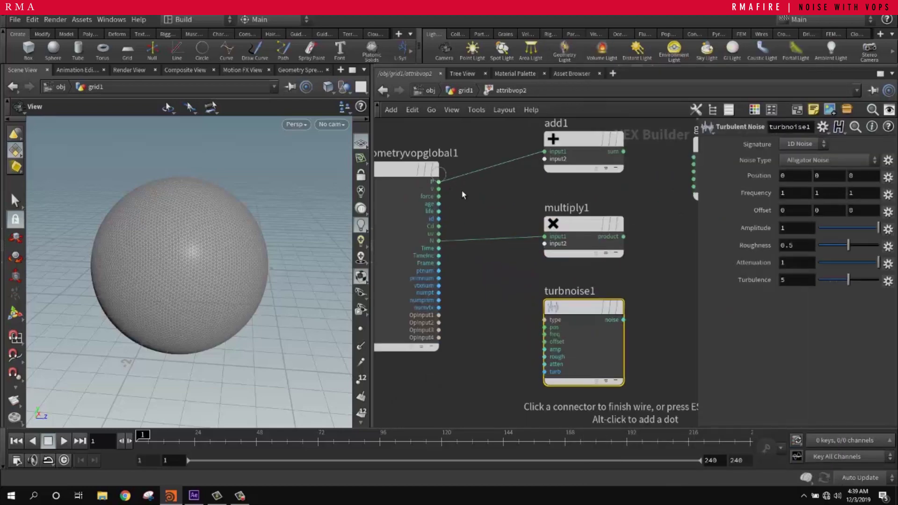
{"action": "left_click", "coordinate": [553, 327]}
{"action": "left_click_drag", "start_coordinate": [571, 312], "coordinate": [564, 342]}
Connect turbnoise1's noise output to multiply1's second input and place turbnoise1 before the Multiply node
{"action": "left_click", "coordinate": [617, 351]}
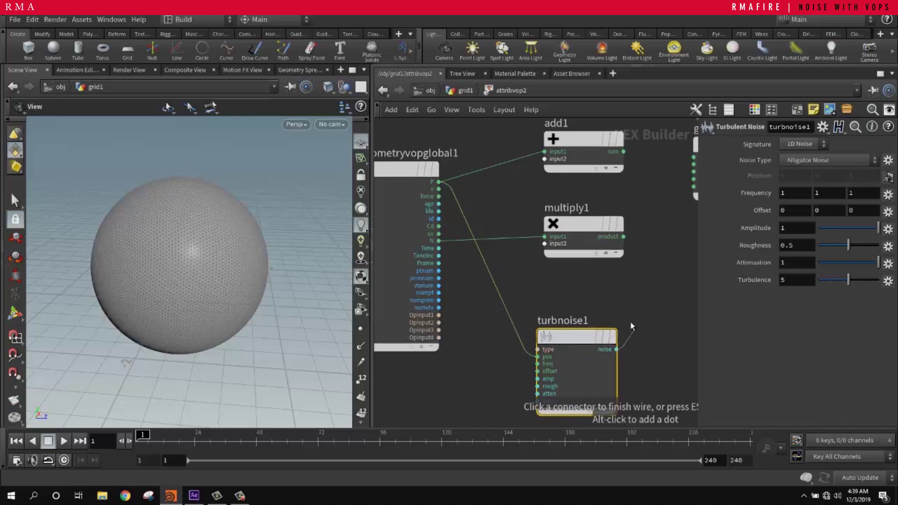
{"action": "left_click", "coordinate": [552, 244]}
{"action": "left_click_drag", "start_coordinate": [578, 339], "coordinate": [528, 336]}
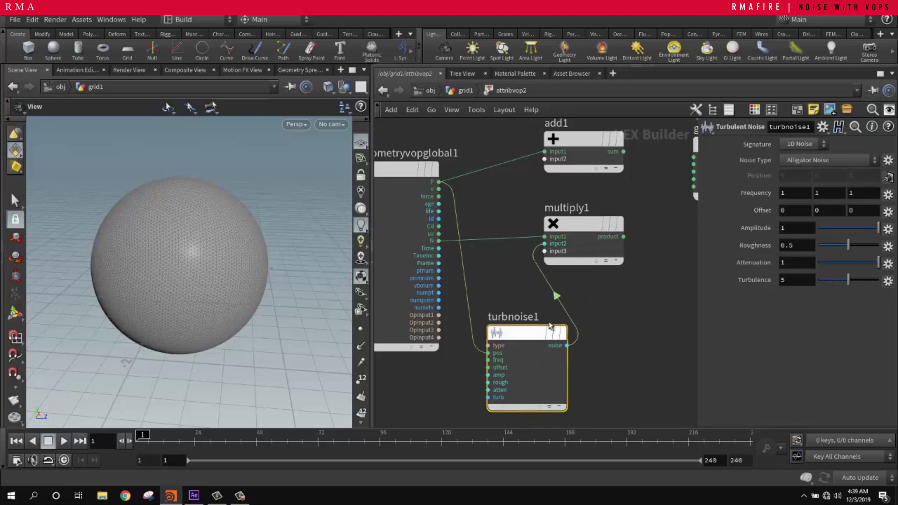
{"action": "middle_click_drag", "start_coordinate": [656, 282], "coordinate": [578, 346]}
Wire multiply1's product into add1's second input and add1's sum into the output node's P
{"action": "left_click_drag", "start_coordinate": [555, 322], "coordinate": [589, 328]}
{"action": "left_click", "coordinate": [586, 318]}
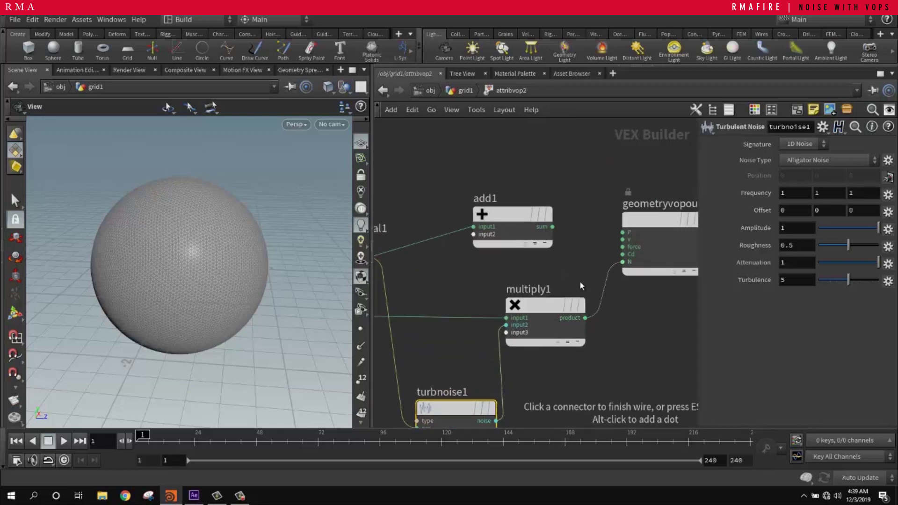
{"action": "left_click", "coordinate": [474, 234]}
{"action": "left_click_drag", "start_coordinate": [499, 216], "coordinate": [531, 217]}
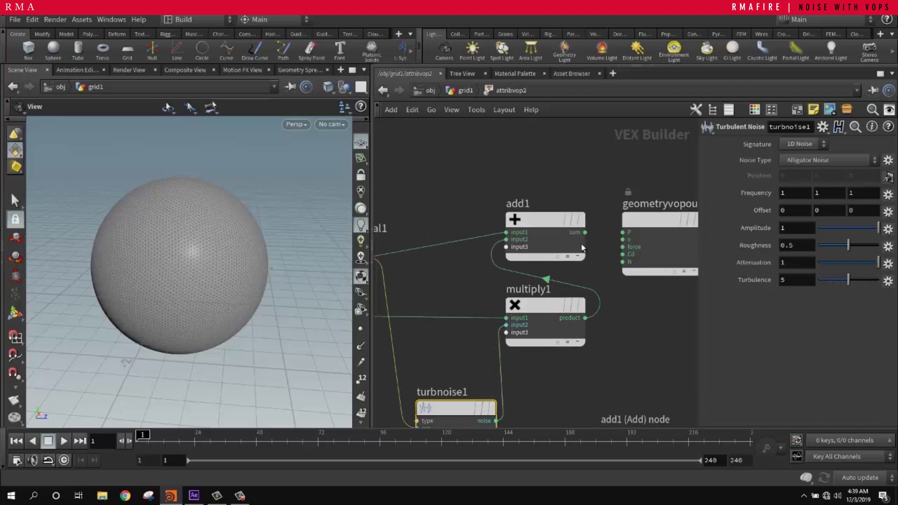
{"action": "left_click_drag", "start_coordinate": [644, 222], "coordinate": [655, 215]}
{"action": "left_click", "coordinate": [586, 233]}
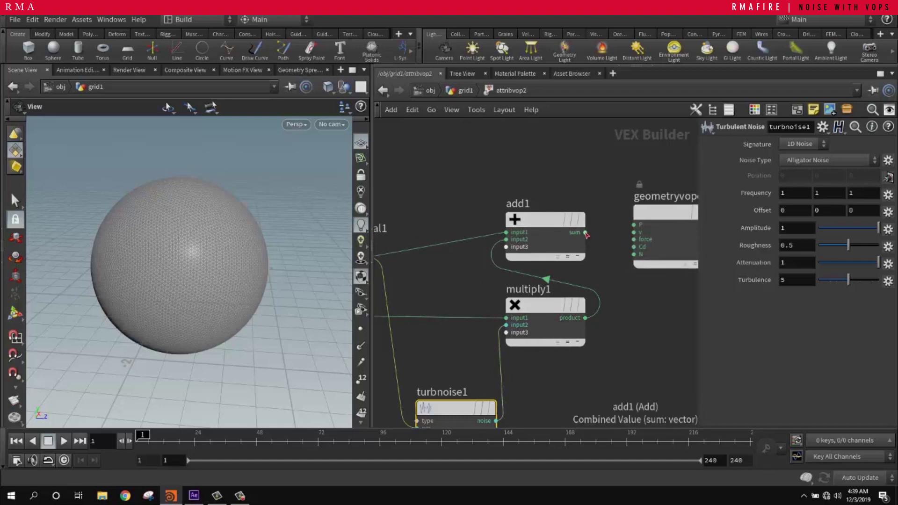
{"action": "left_click", "coordinate": [634, 225]}
{"action": "mouse_move", "coordinate": [200, 240]}
{"action": "left_mouse_down"}
{"action": "mouse_move", "coordinate": [236, 251]}
{"action": "mouse_move", "coordinate": [214, 234]}
{"action": "left_mouse_up"}
{"action": "scroll", "coordinate": [629, 355], "scroll_direction": "down", "scroll_amount": 6}
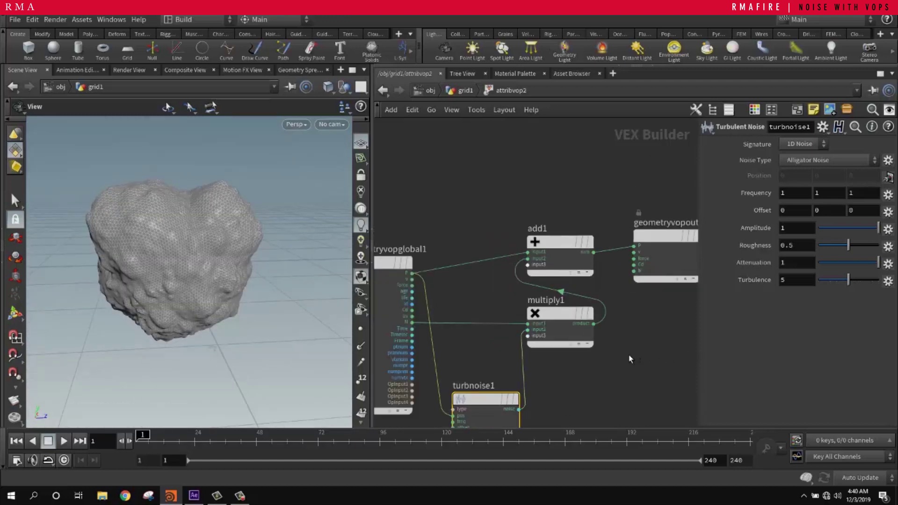
Rearrange turbnoise1, multiply1 and add1 into a clearly spaced chain leading up to the output node
{"action": "left_click_drag", "start_coordinate": [471, 192], "coordinate": [430, 186]}
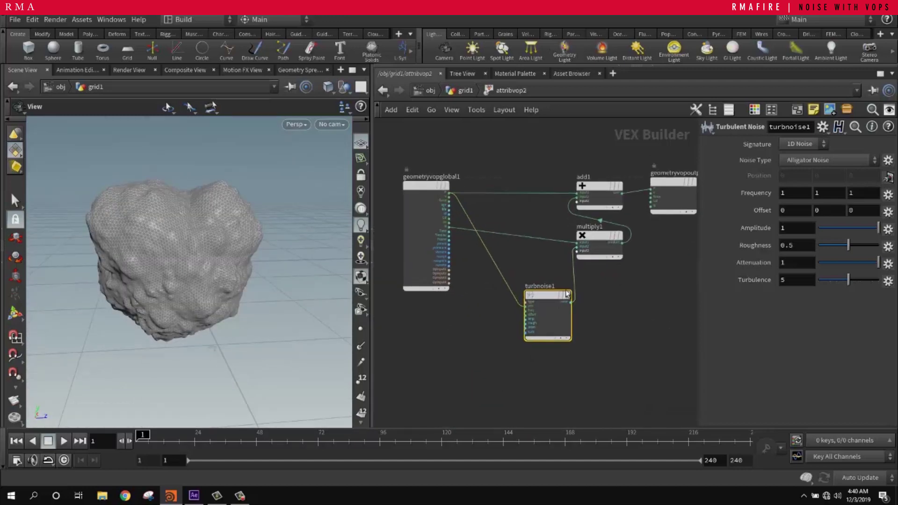
{"action": "left_click_drag", "start_coordinate": [546, 298], "coordinate": [511, 305]}
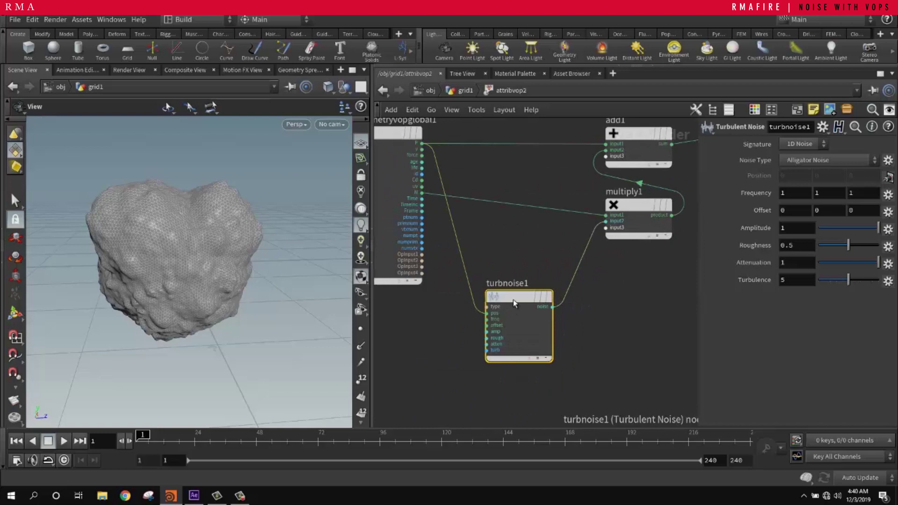
{"action": "scroll", "coordinate": [558, 283], "scroll_direction": "up", "scroll_amount": 3}
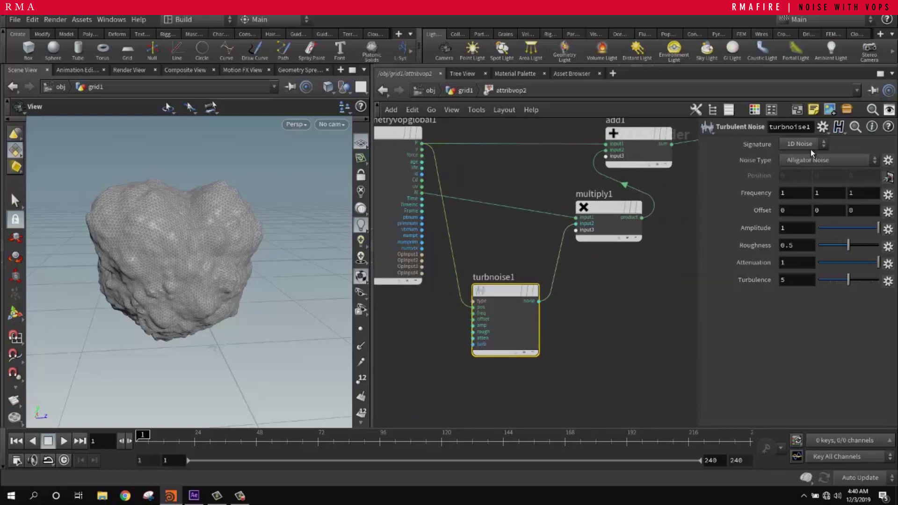
{"action": "scroll", "coordinate": [528, 325], "scroll_direction": "up", "scroll_amount": 2}
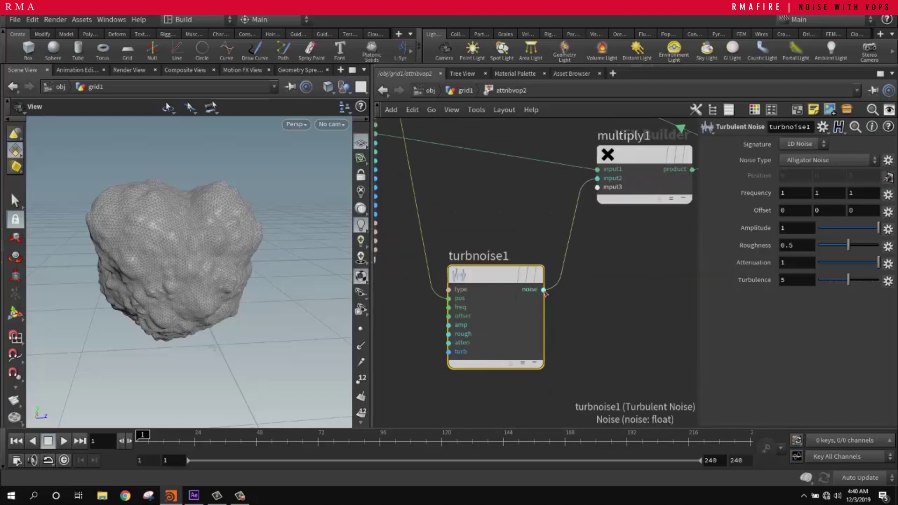
{"action": "scroll", "coordinate": [546, 302], "scroll_direction": "down", "scroll_amount": 2}
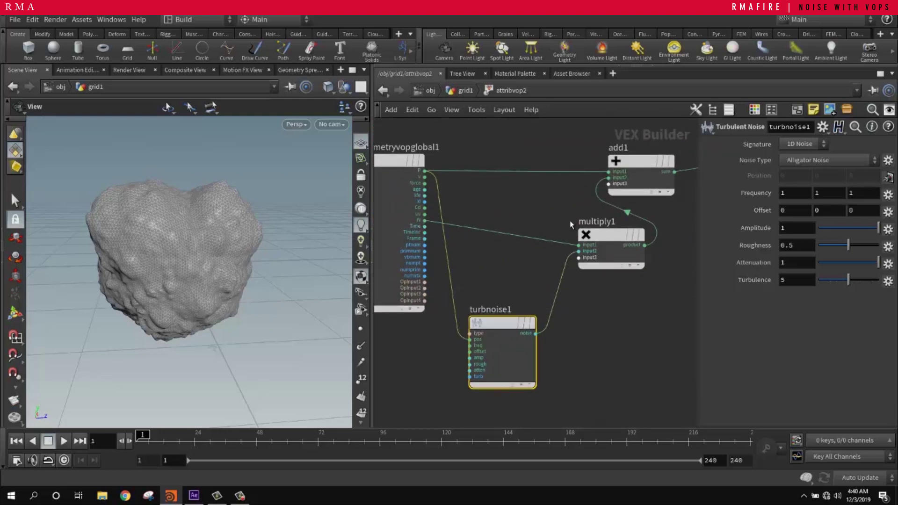
{"action": "middle_click_drag", "start_coordinate": [667, 271], "coordinate": [596, 296]}
{"action": "middle_click_drag", "start_coordinate": [589, 252], "coordinate": [500, 294]}
{"action": "left_click_drag", "start_coordinate": [575, 227], "coordinate": [624, 214]}
{"action": "scroll", "coordinate": [622, 214], "scroll_direction": "down", "scroll_amount": 1}
{"action": "left_click_drag", "start_coordinate": [513, 232], "coordinate": [555, 217]}
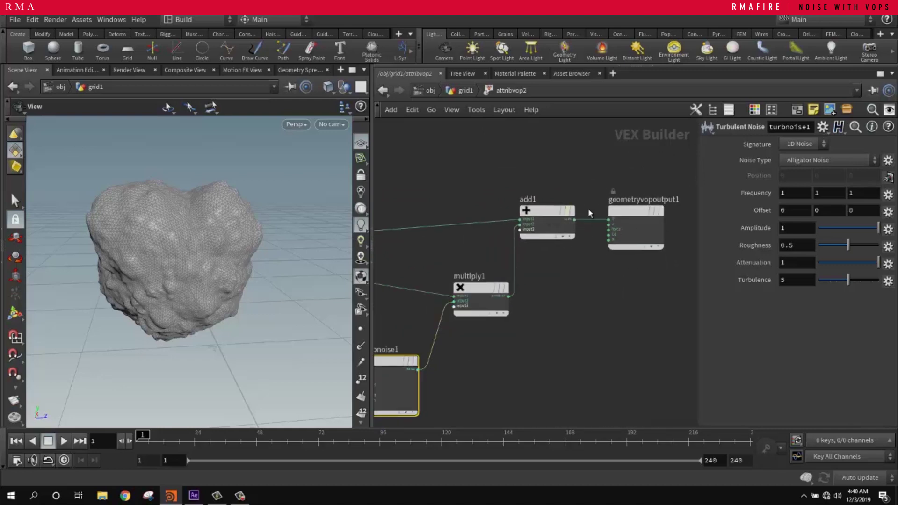
{"action": "left_click_drag", "start_coordinate": [627, 210], "coordinate": [626, 211]}
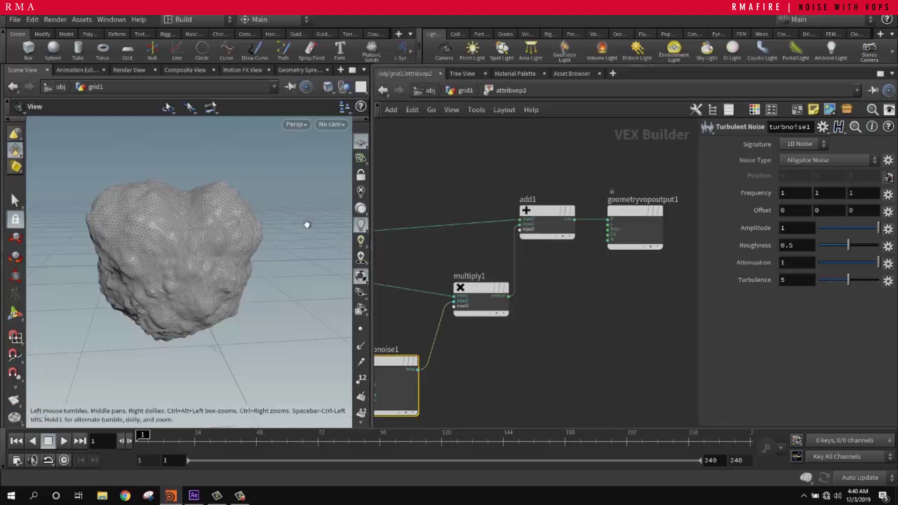
Show the point normals in the viewport, examine their directions around the deformed sphere, and hide them again
{"action": "left_click", "coordinate": [361, 347]}
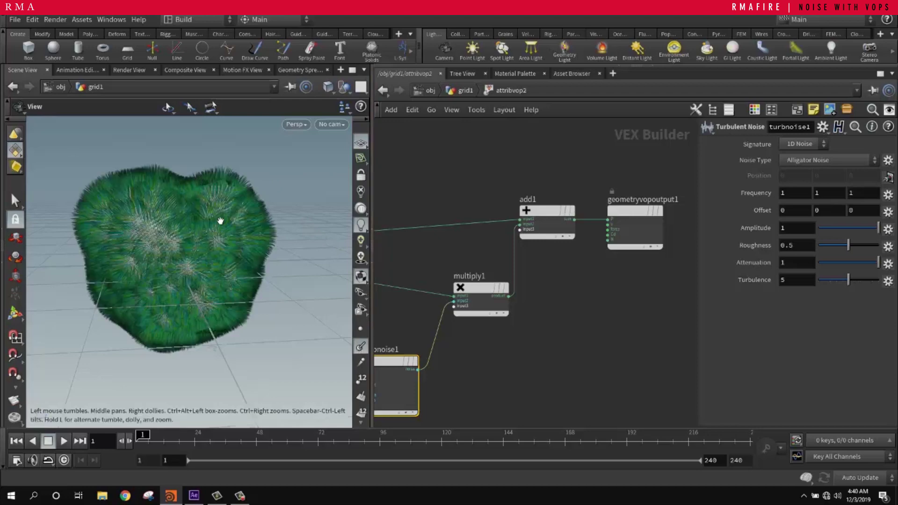
{"action": "left_click_drag", "start_coordinate": [184, 230], "coordinate": [176, 315]}
{"action": "right_click_drag", "start_coordinate": [176, 315], "coordinate": [270, 238]}
{"action": "left_click_drag", "start_coordinate": [265, 225], "coordinate": [188, 272]}
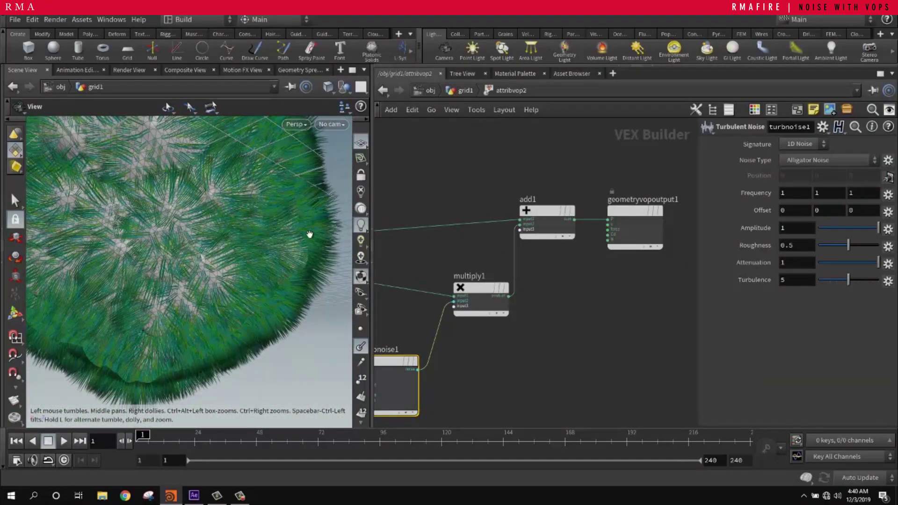
{"action": "left_click", "coordinate": [361, 346]}
{"action": "left_click_drag", "start_coordinate": [245, 274], "coordinate": [165, 288]}
{"action": "key", "text": "h"}
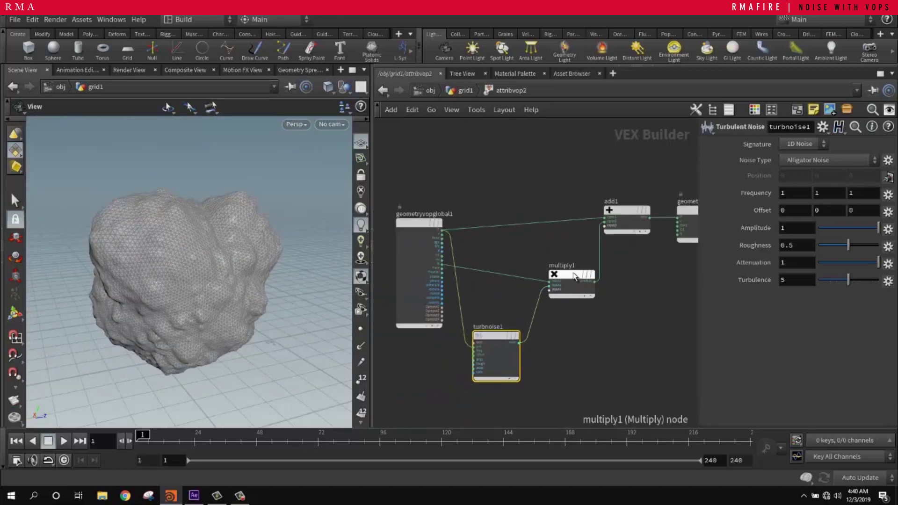
Experiment with turbnoise1's noise values, setting Amplitude to 2 and Roughness to 0.566
{"action": "mouse_move", "coordinate": [572, 263]}
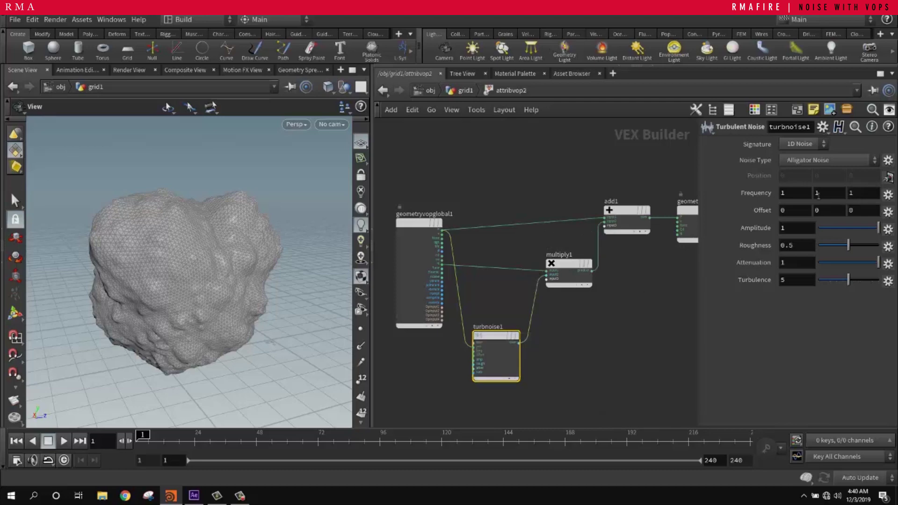
{"action": "mouse_move", "coordinate": [767, 197]}
{"action": "middle_mouse_down"}
{"action": "mouse_move", "coordinate": [767, 189]}
{"action": "mouse_move", "coordinate": [796, 186]}
{"action": "mouse_move", "coordinate": [769, 187]}
{"action": "middle_mouse_up"}
{"action": "middle_click_drag", "start_coordinate": [762, 226], "coordinate": [789, 209]}
{"action": "middle_click_drag", "start_coordinate": [797, 247], "coordinate": [756, 255]}
{"action": "left_click_drag", "start_coordinate": [819, 245], "coordinate": [852, 245]}
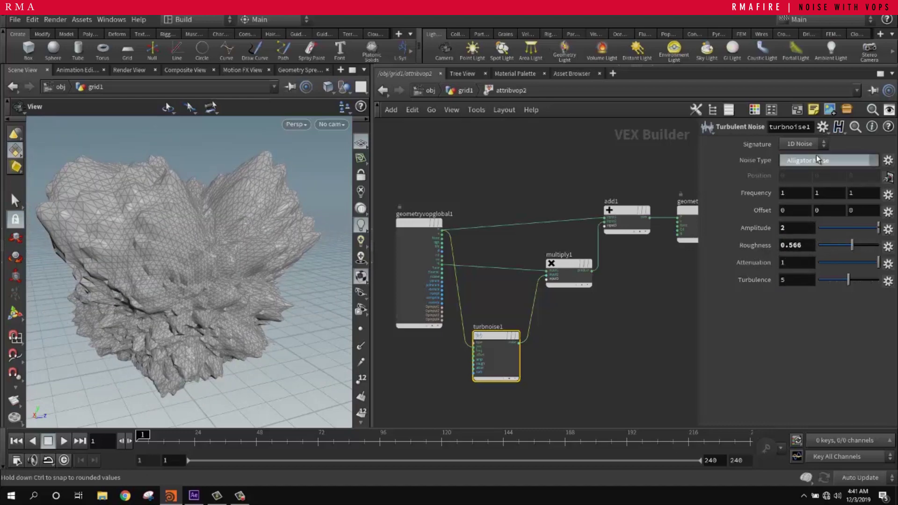
Change turbnoise1's noise type to Sparse Convolution Noise and reduce its Amplitude to 0.18
{"action": "left_click", "coordinate": [823, 160]}
{"action": "left_click", "coordinate": [818, 196]}
{"action": "left_click_drag", "start_coordinate": [201, 262], "coordinate": [287, 253]}
{"action": "left_click_drag", "start_coordinate": [862, 227], "coordinate": [855, 234]}
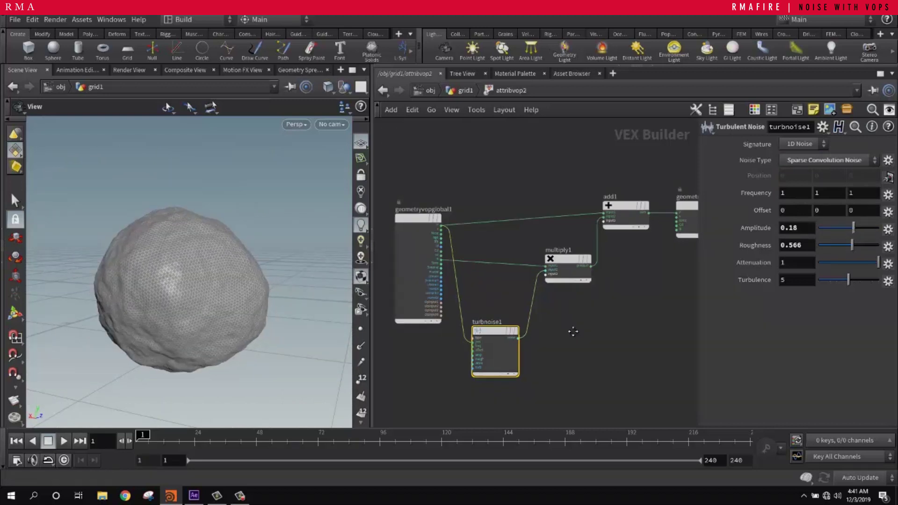
{"action": "scroll", "coordinate": [470, 365], "scroll_direction": "up", "scroll_amount": 6}
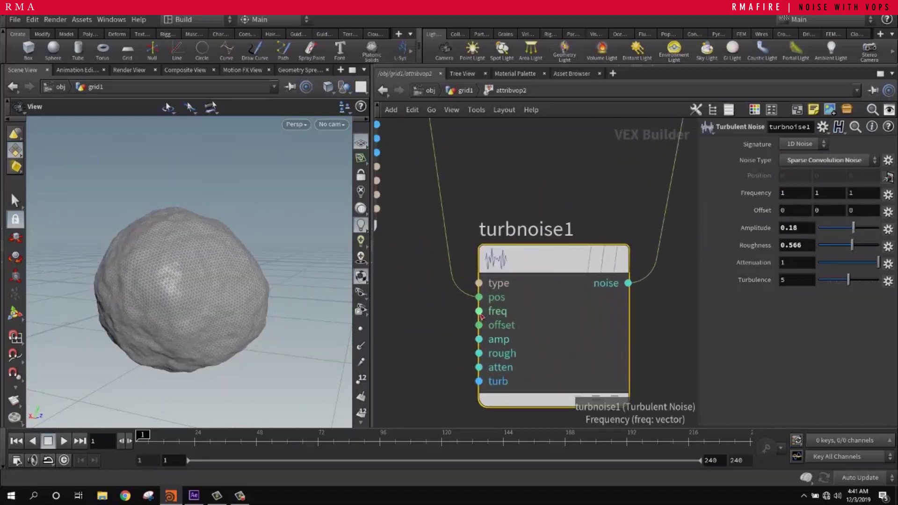
{"action": "right_click", "coordinate": [481, 314]}
{"action": "left_click", "coordinate": [464, 315]}
{"action": "key", "text": "Tab"}
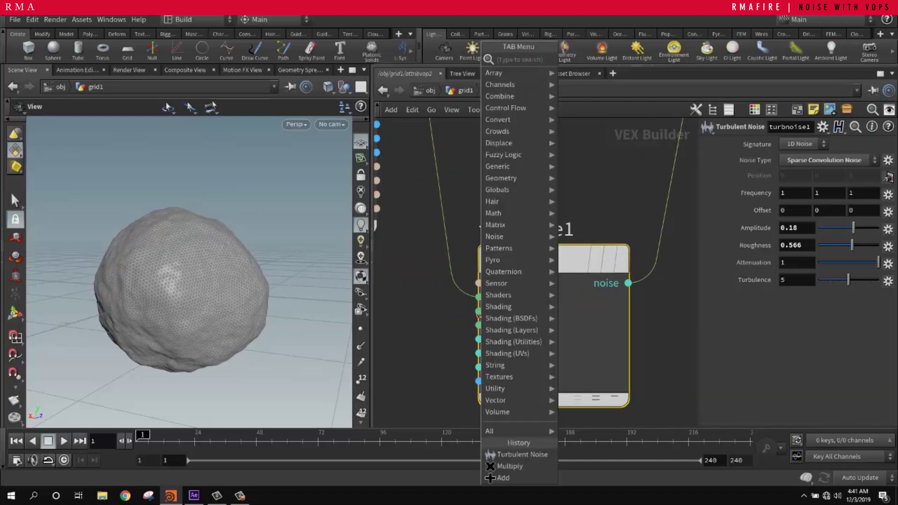
{"action": "key", "text": "Escape"}
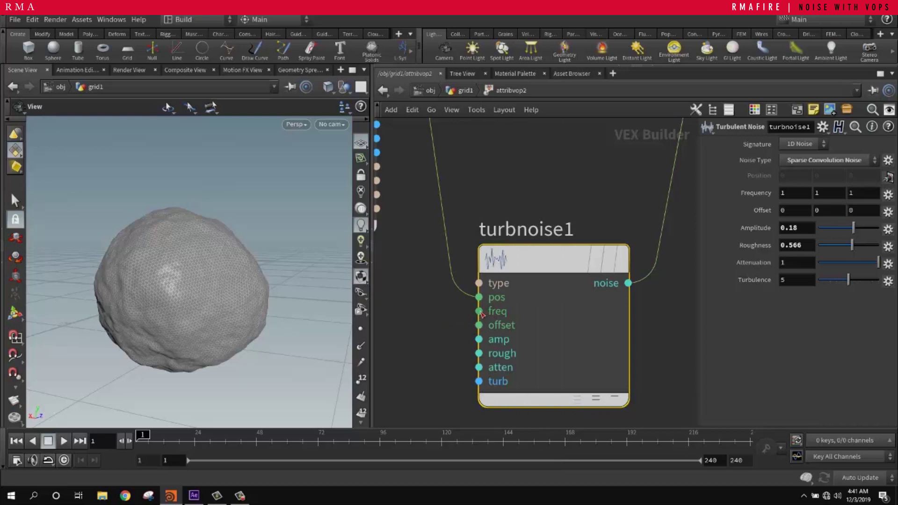
Promote turbnoise1's Frequency input to a parameter and return to the grid1 network to check it on attribvop2
{"action": "right_click", "coordinate": [482, 312]}
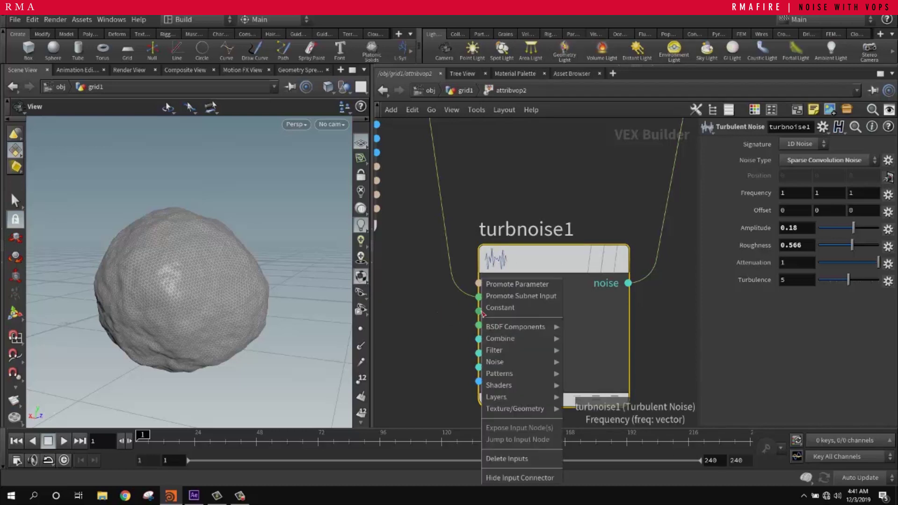
{"action": "left_click", "coordinate": [509, 287]}
{"action": "scroll", "coordinate": [445, 315], "scroll_direction": "down", "scroll_amount": 4}
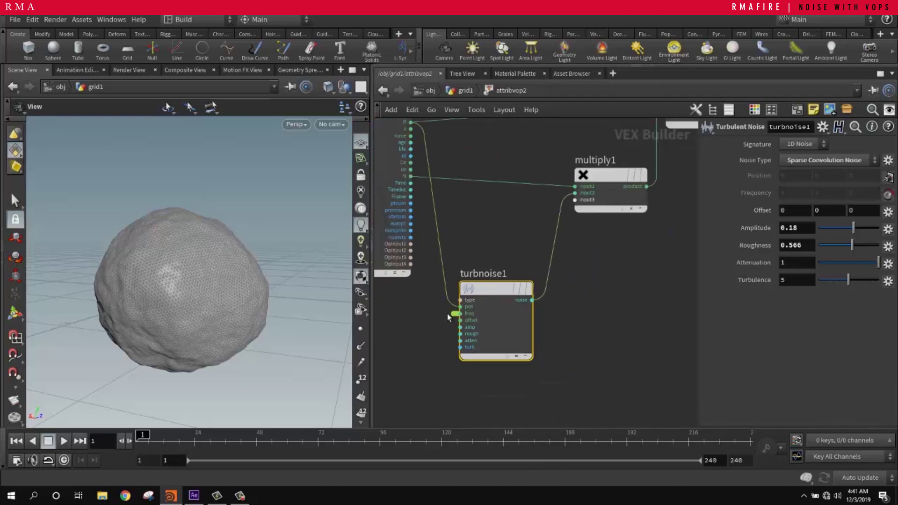
{"action": "left_click", "coordinate": [470, 91]}
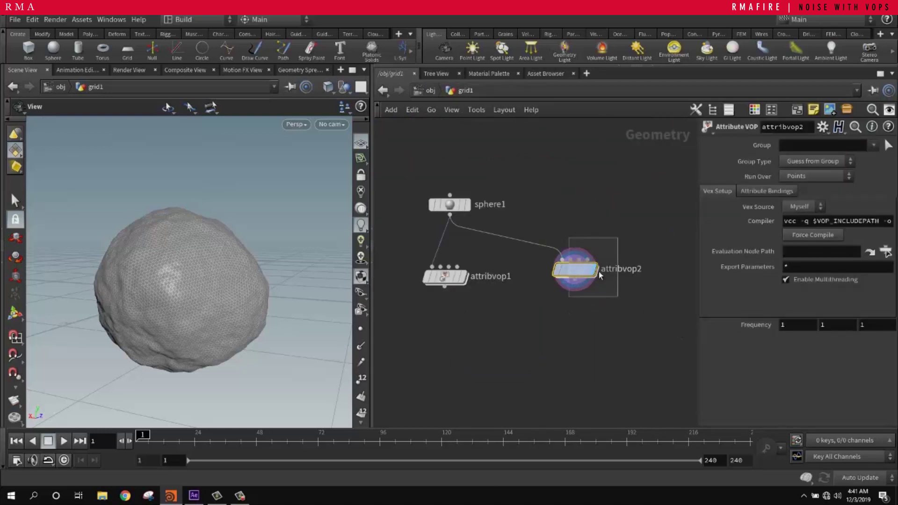
{"action": "scroll", "coordinate": [659, 319], "scroll_direction": "up", "scroll_amount": 2}
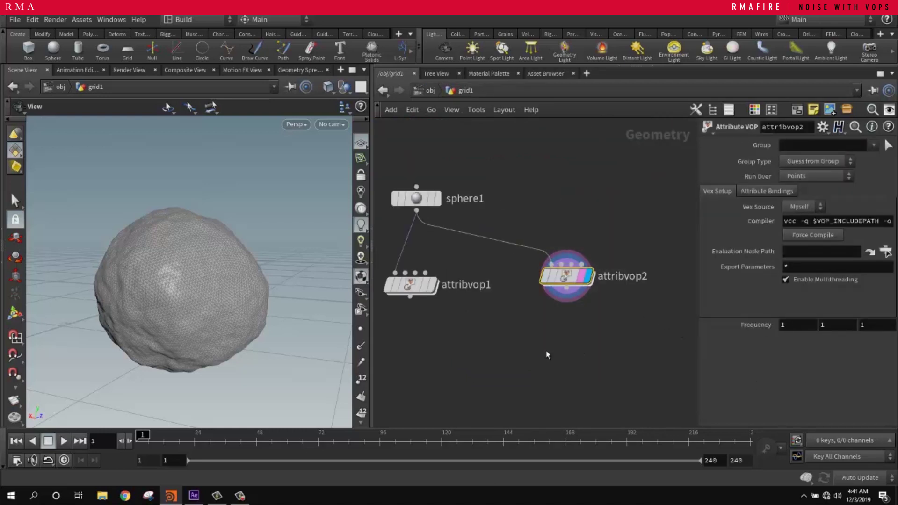
Inside attribvop2, create input parameters for all of turbnoise1's remaining unconnected inputs at once
{"action": "double_click", "coordinate": [567, 278]}
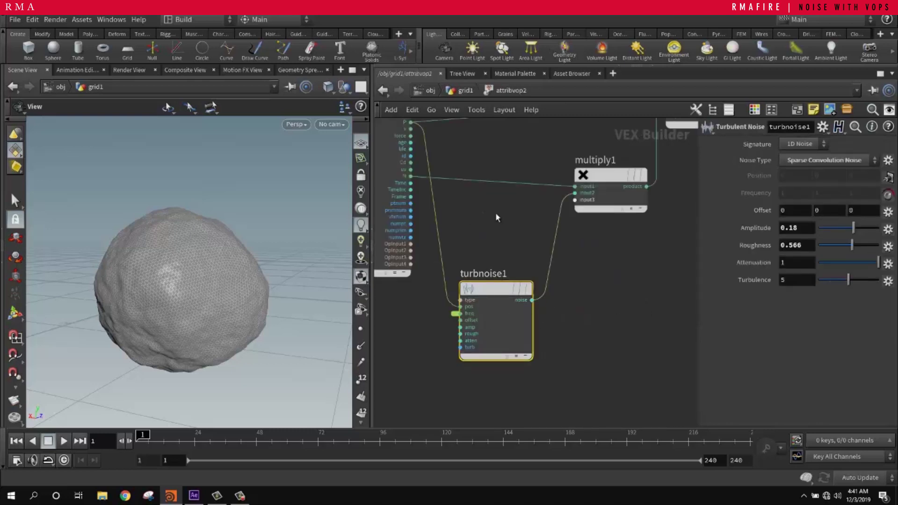
{"action": "right_click", "coordinate": [492, 290]}
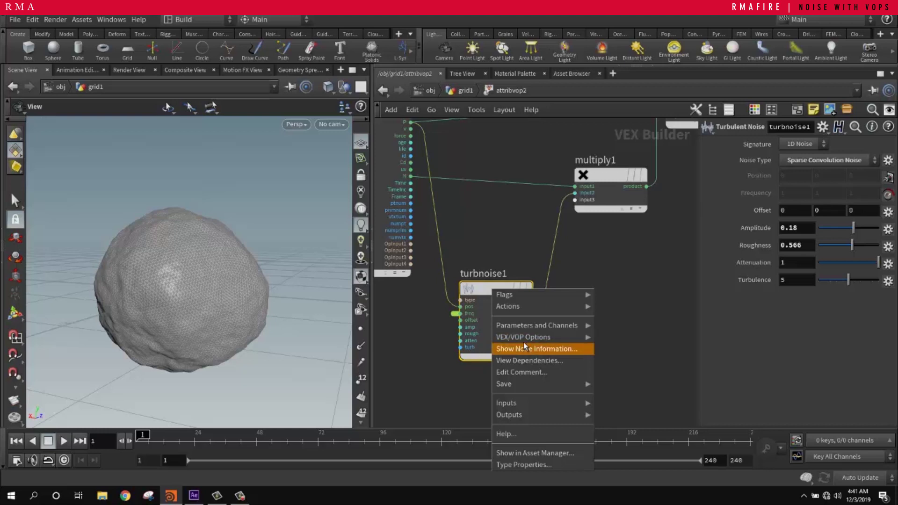
{"action": "mouse_move", "coordinate": [525, 340]}
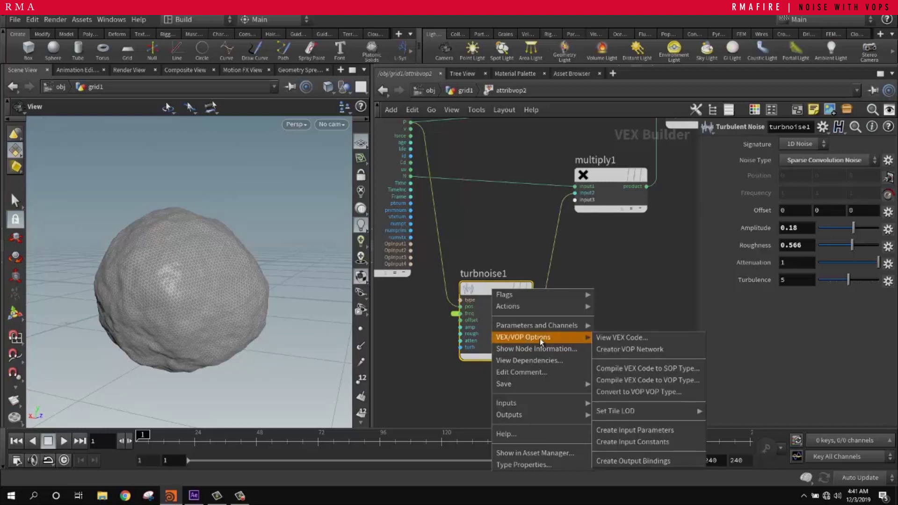
{"action": "left_click", "coordinate": [656, 430]}
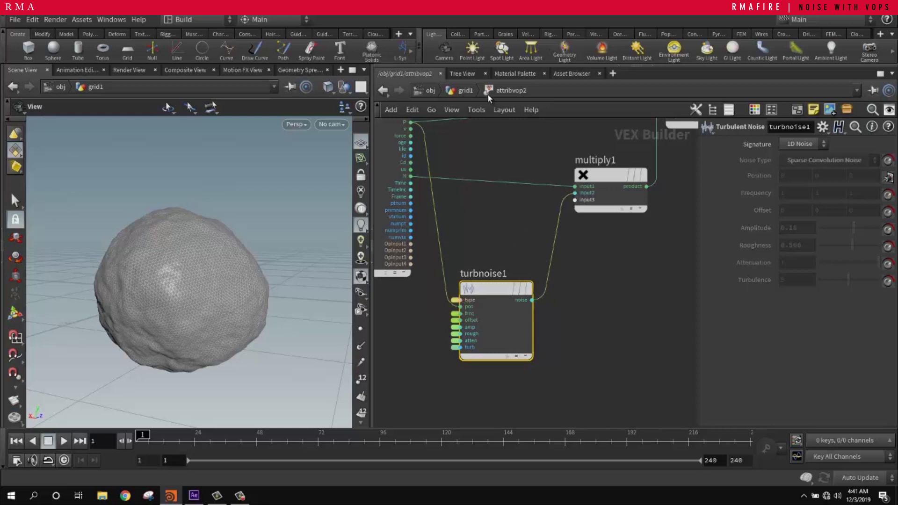
Return to the grid1 network and raise attribvop2's promoted Amplitude to 0.48
{"action": "left_click", "coordinate": [470, 90]}
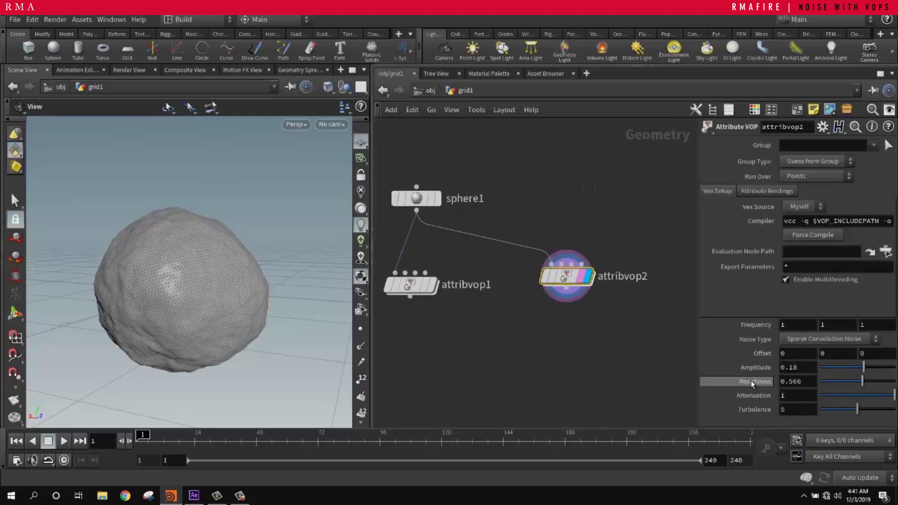
{"action": "mouse_move", "coordinate": [864, 371]}
{"action": "left_mouse_down"}
{"action": "mouse_move", "coordinate": [874, 371]}
{"action": "mouse_move", "coordinate": [837, 372]}
{"action": "mouse_move", "coordinate": [875, 366]}
{"action": "left_mouse_up"}
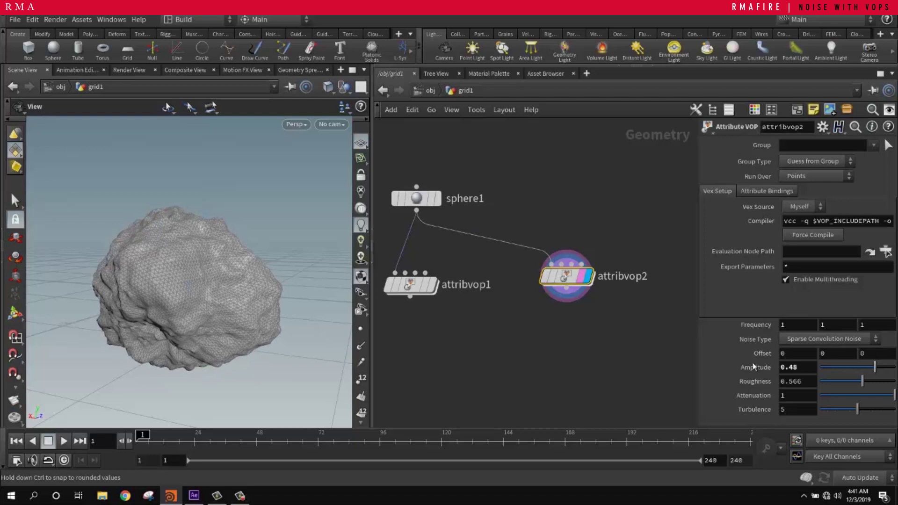
{"action": "left_click_drag", "start_coordinate": [575, 281], "coordinate": [584, 280]}
{"action": "left_click_drag", "start_coordinate": [523, 342], "coordinate": [672, 198]}
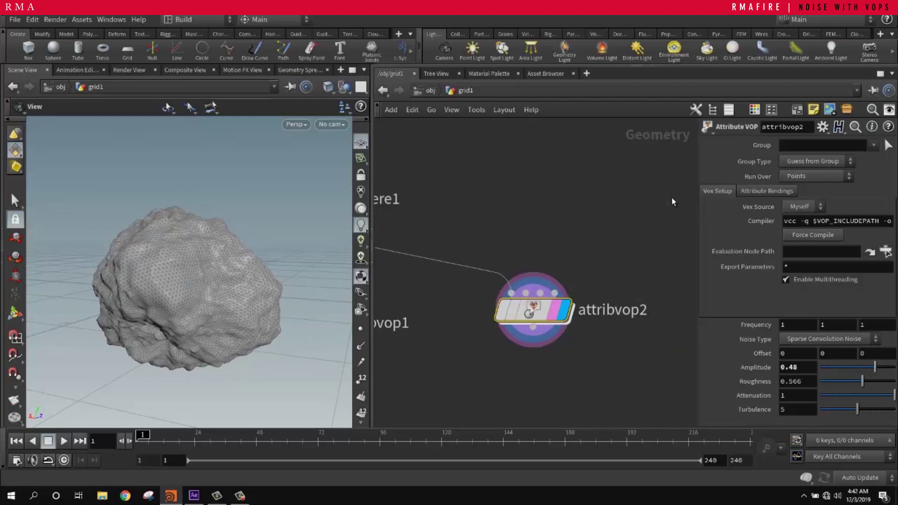